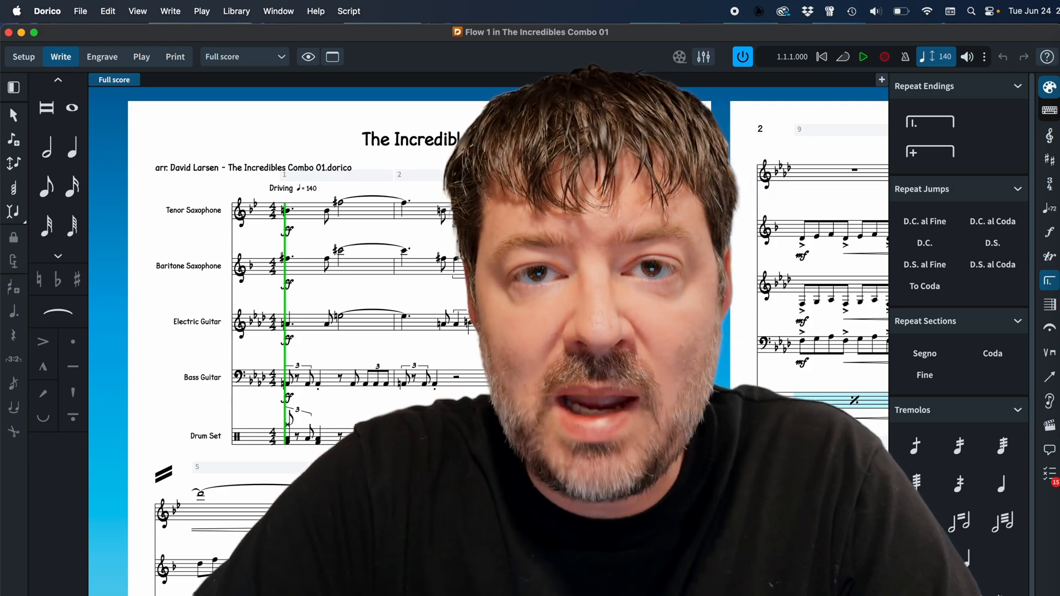
Step: In the font styles, set the font of Default Text Font to Skia and apply the change
click(237, 20)
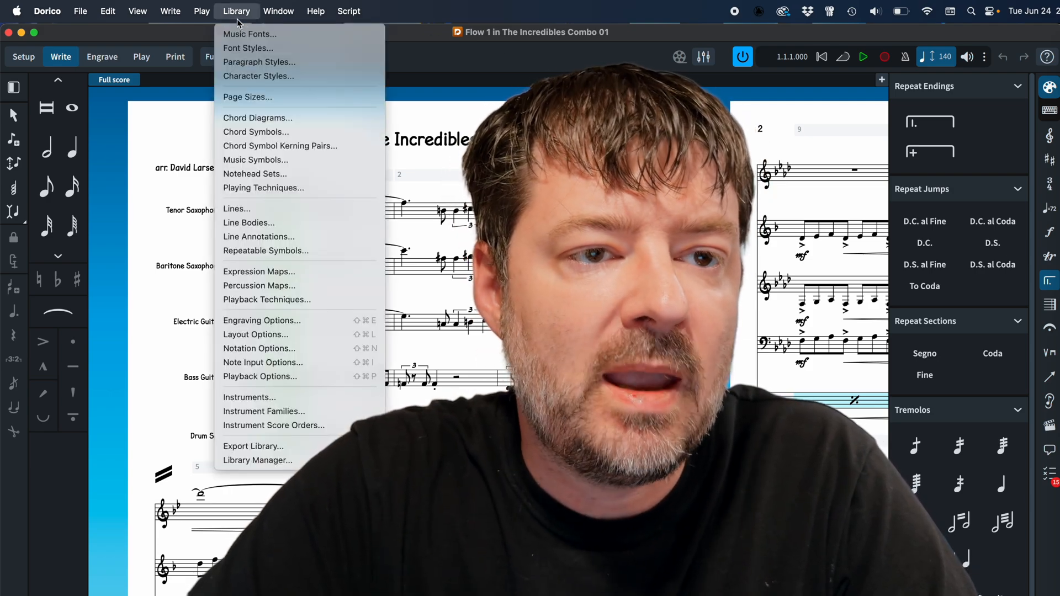
click(241, 49)
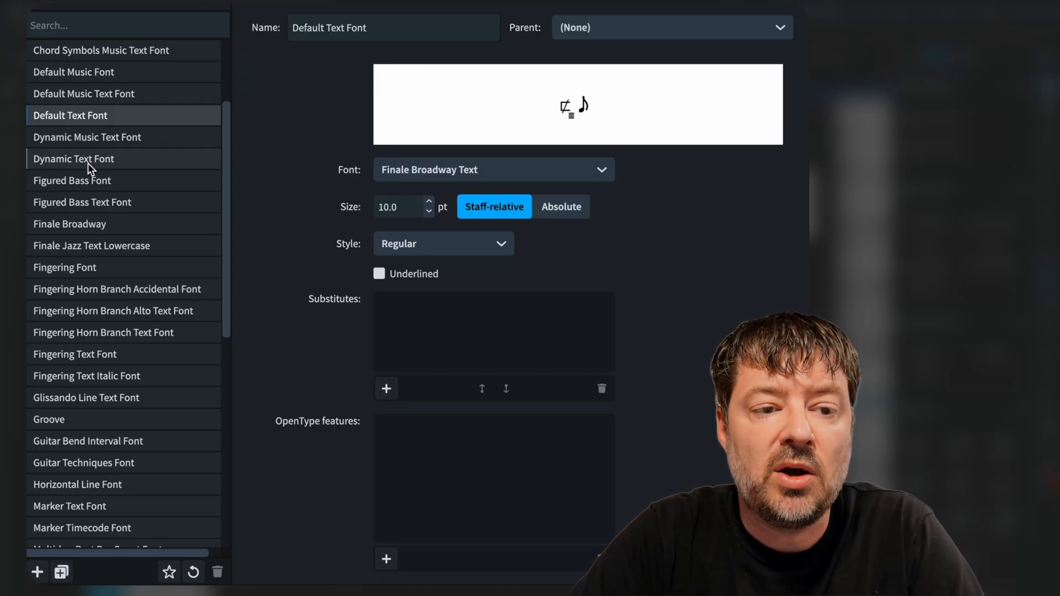
click(124, 151)
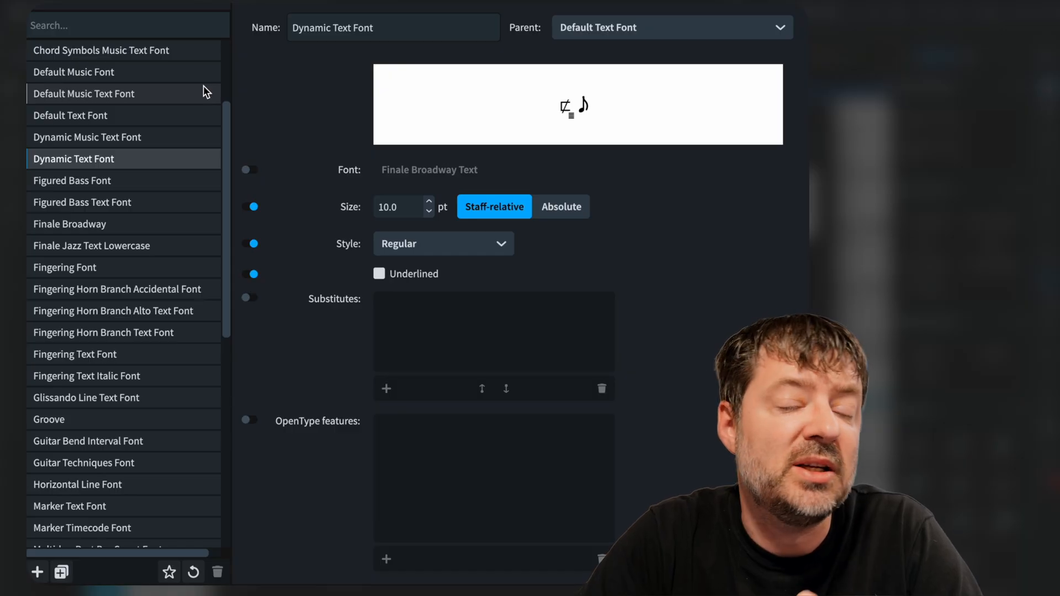
click(107, 116)
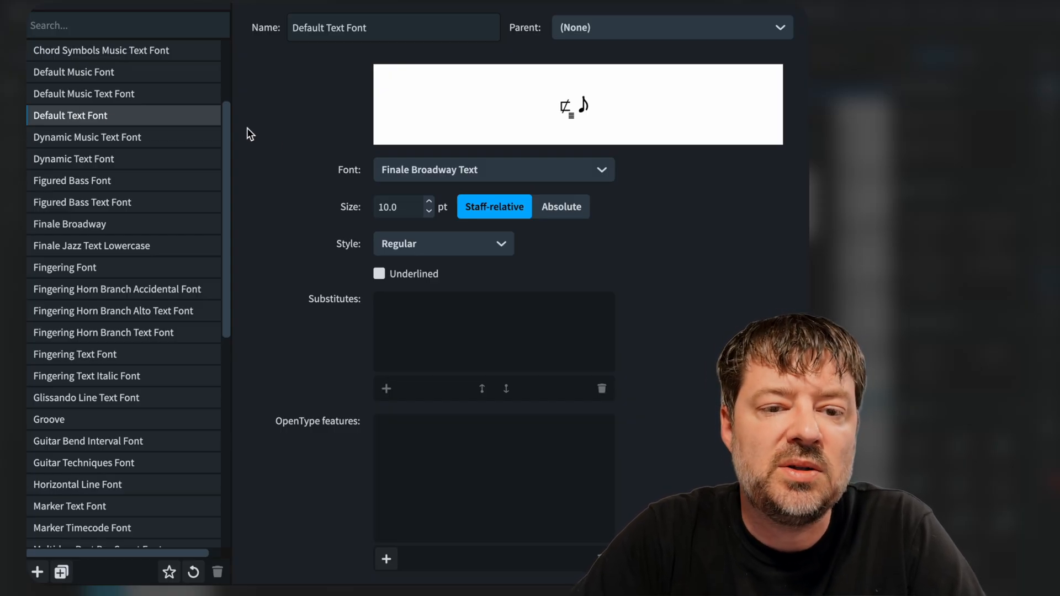
click(410, 170)
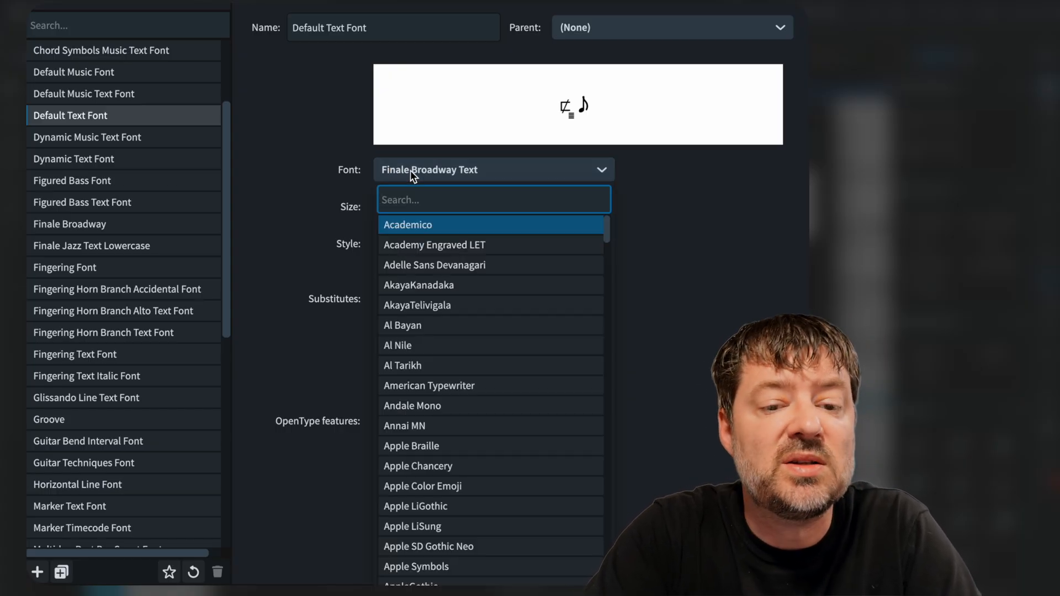
text(ski)
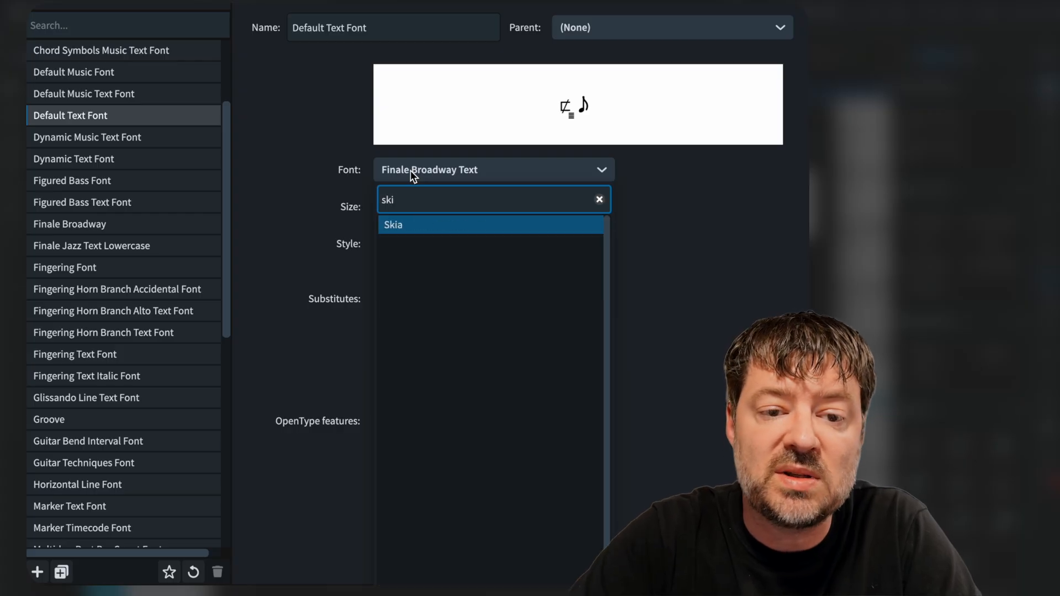
click(403, 229)
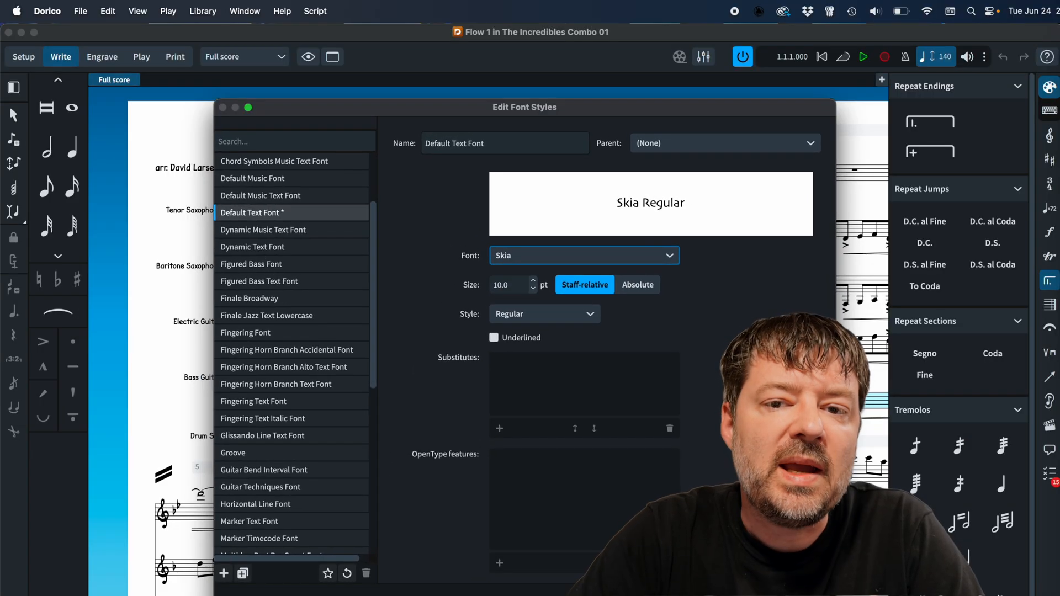
key(Return)
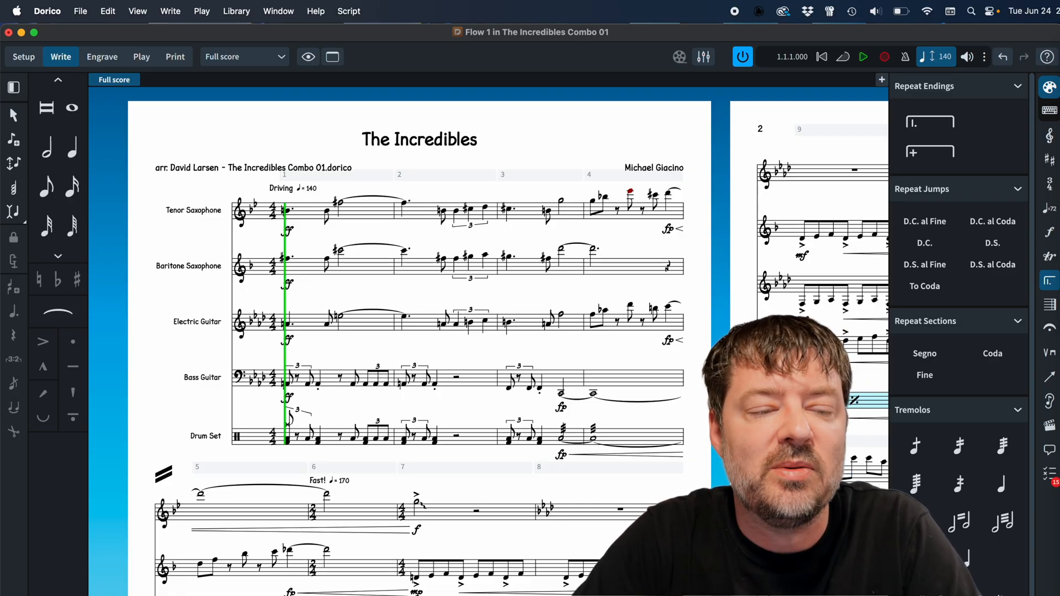
Step: In the paragraph styles, set the font of the Default Text style to Skia and apply the change
click(234, 9)
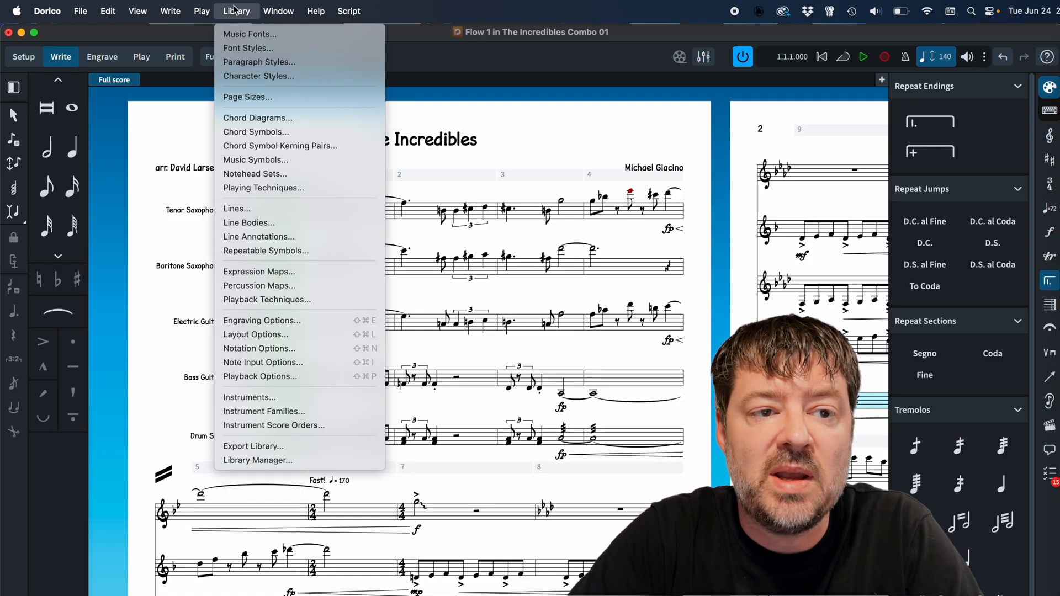
click(256, 67)
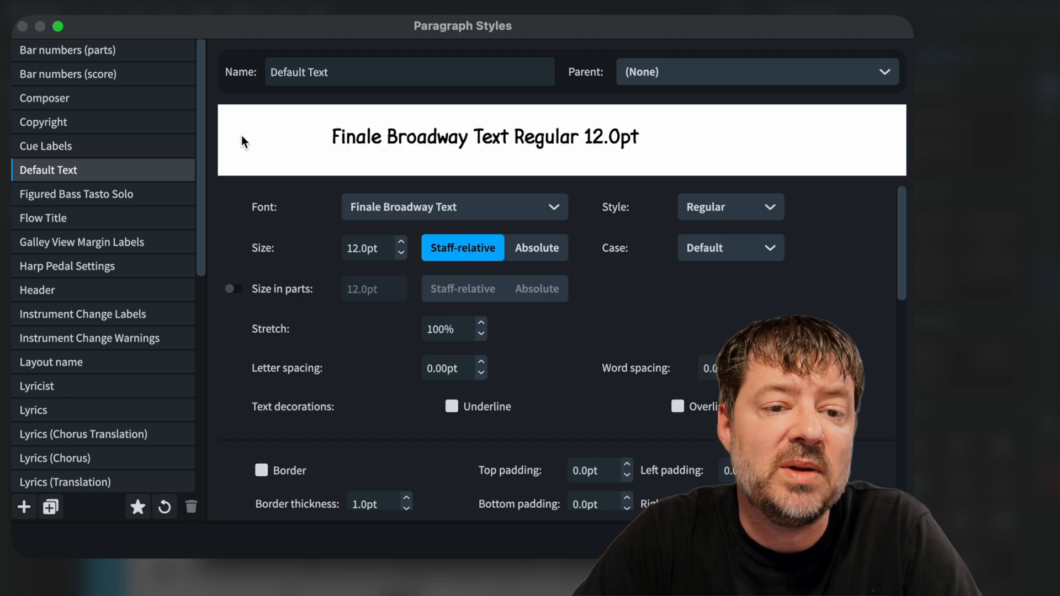
click(397, 210)
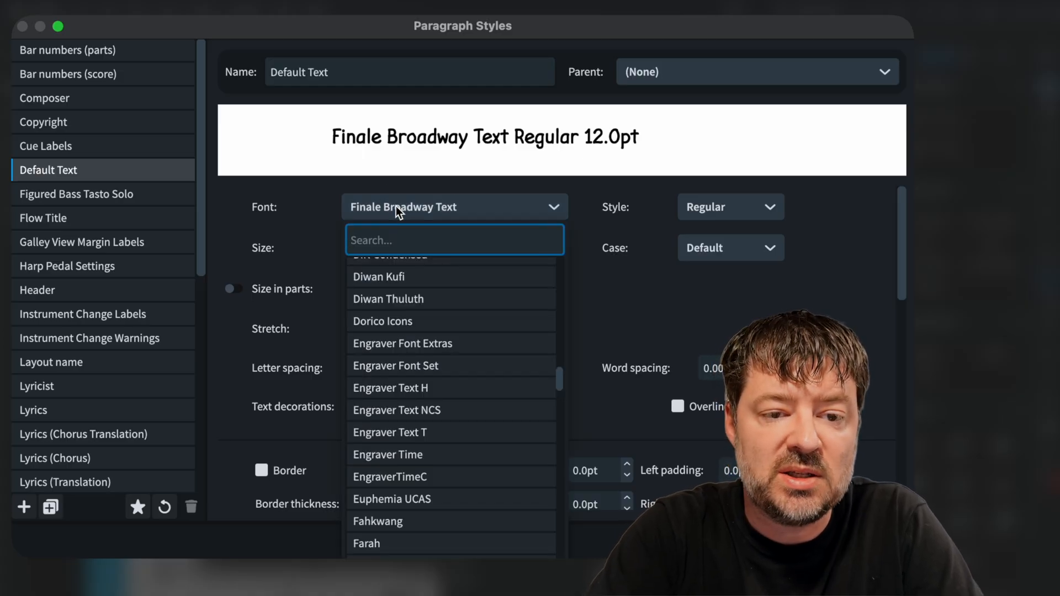
text(ski)
click(382, 269)
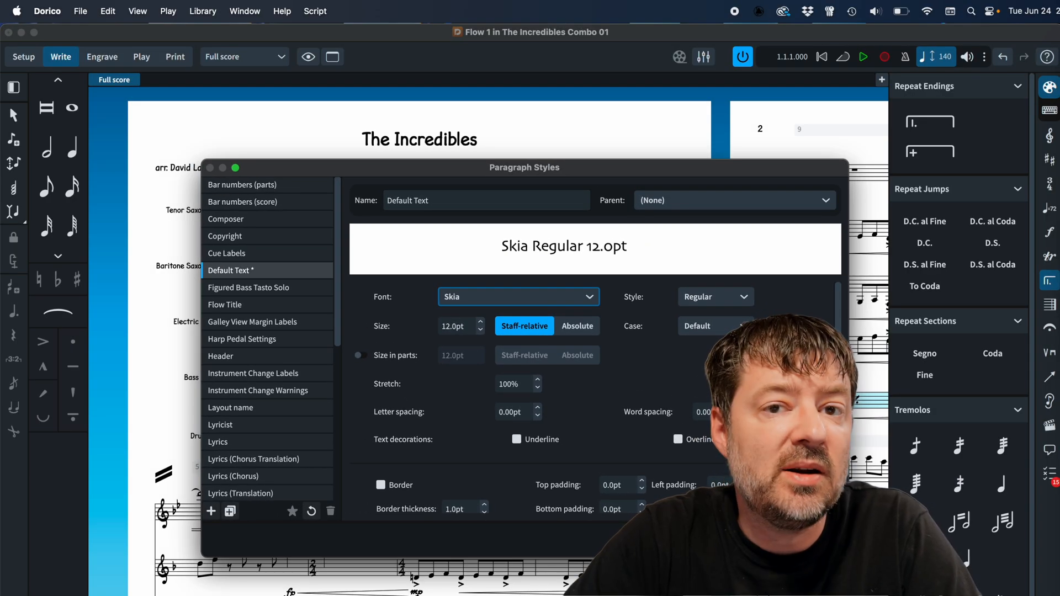
click(874, 539)
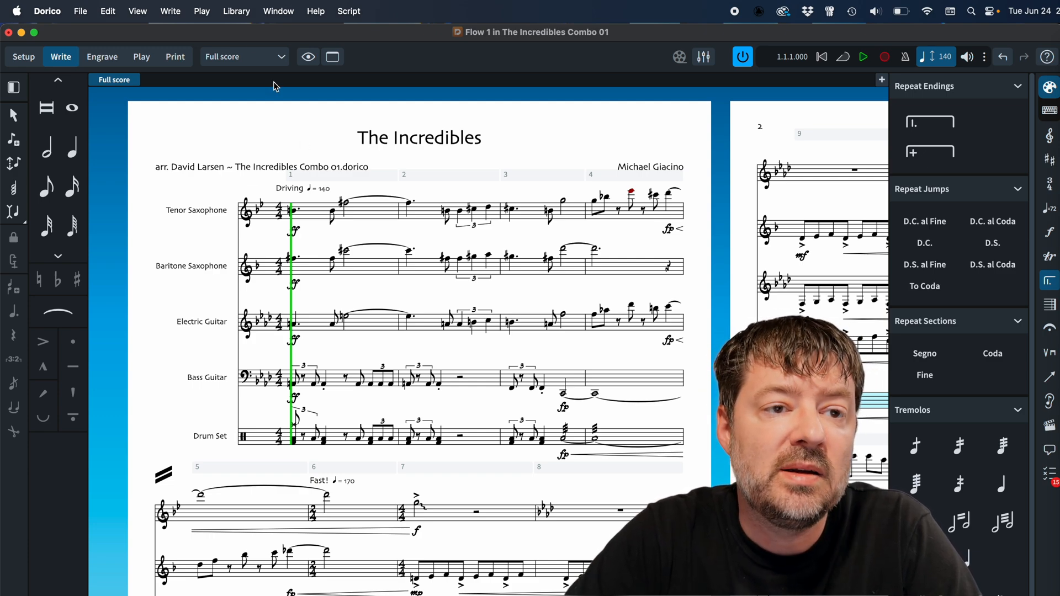
click(238, 8)
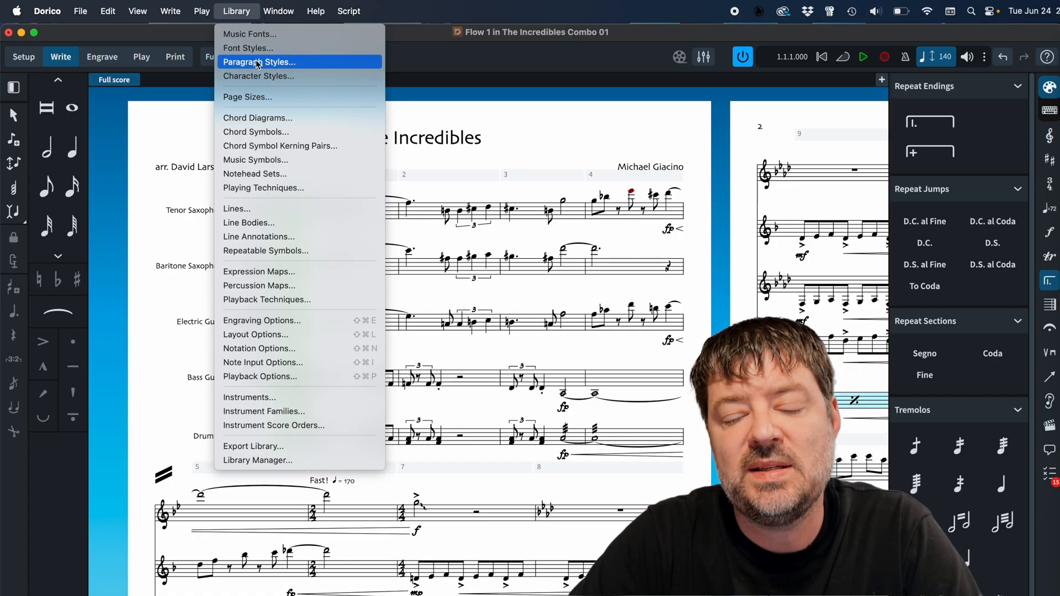
click(493, 126)
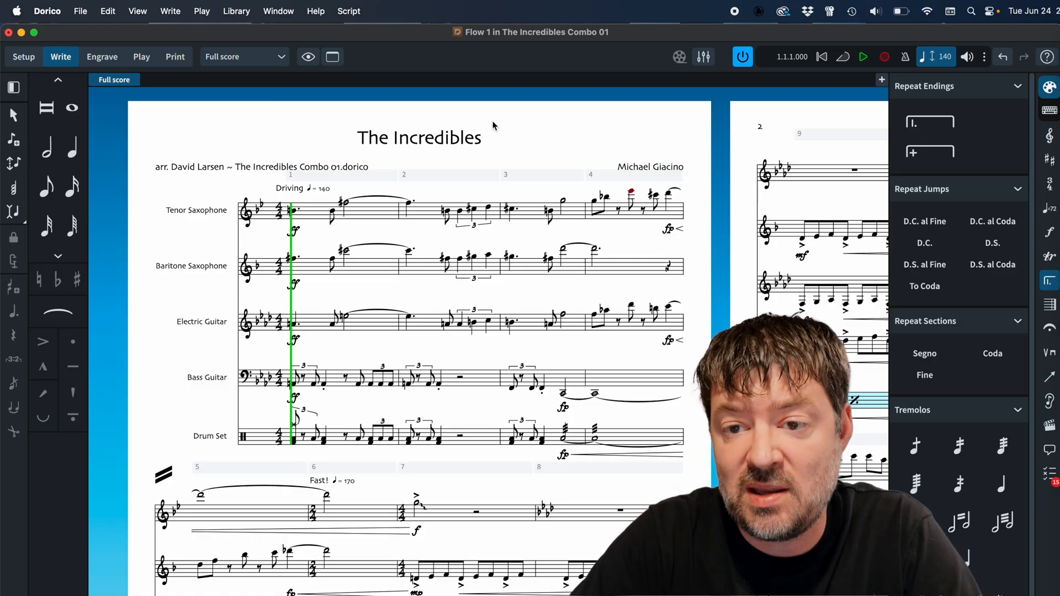
Step: Switch to the Flute & Tenor Saxophone part layout and examine the chord symbols on its second page
key(w)
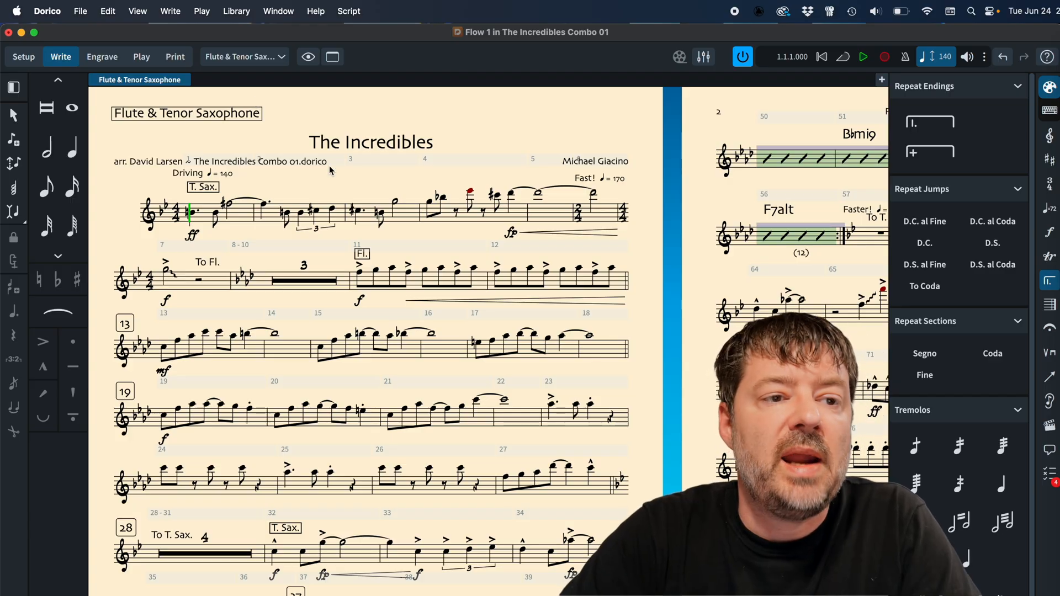
scroll(400, 174, right, 5)
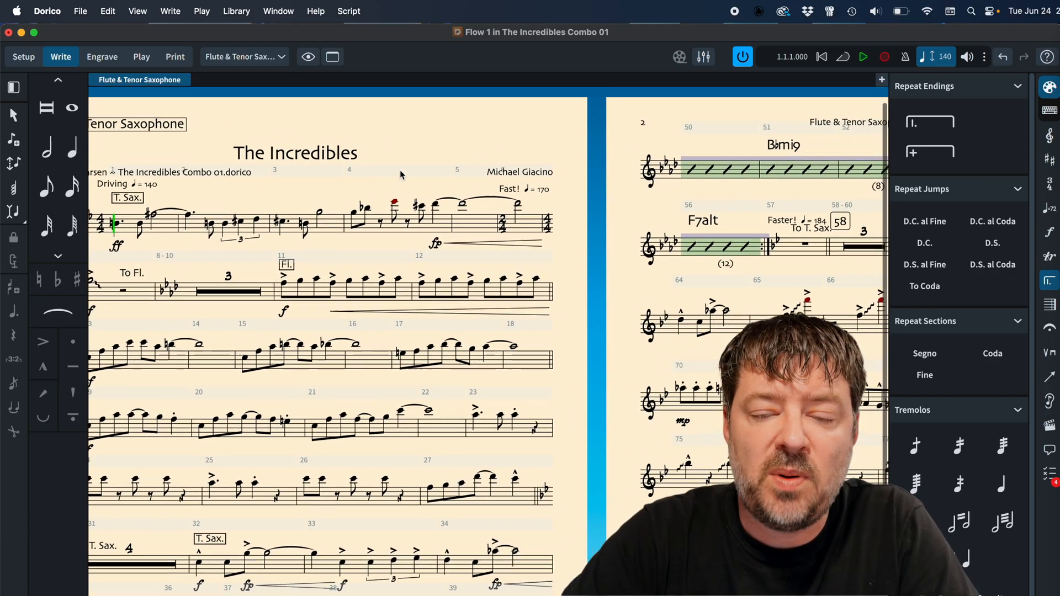
scroll(401, 174, right, 3)
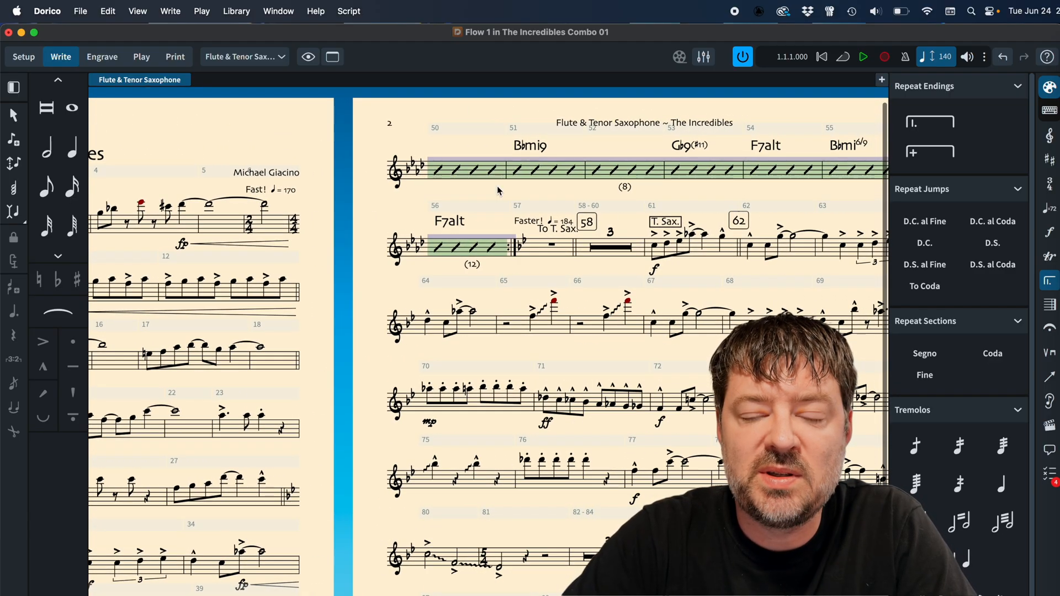
scroll(499, 191, right, 2)
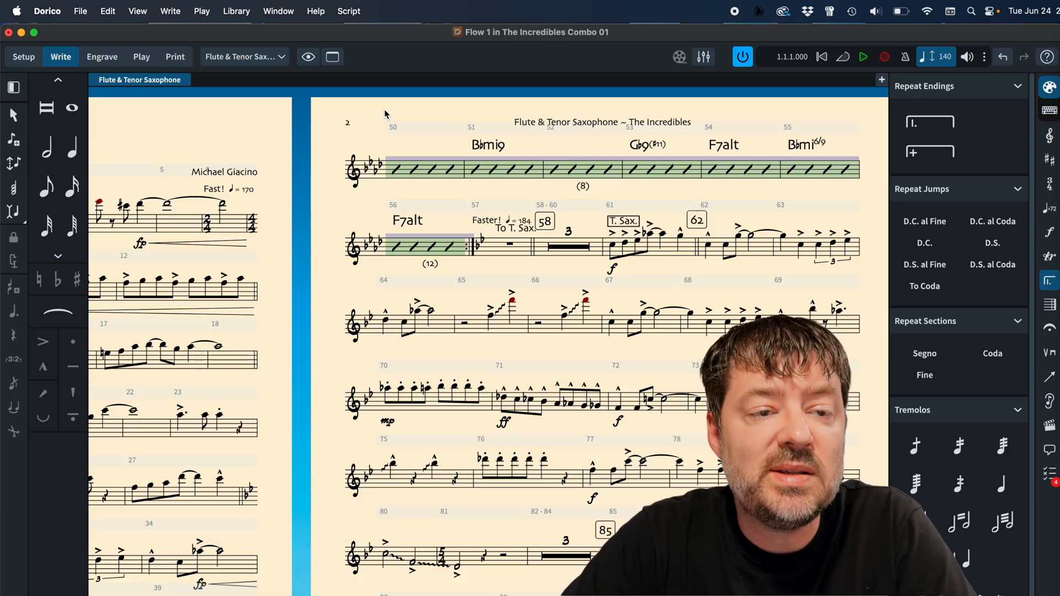
Step: In the font styles, set Chord Symbols Font to 15.0 pt with the Condensed style and apply the change
click(242, 15)
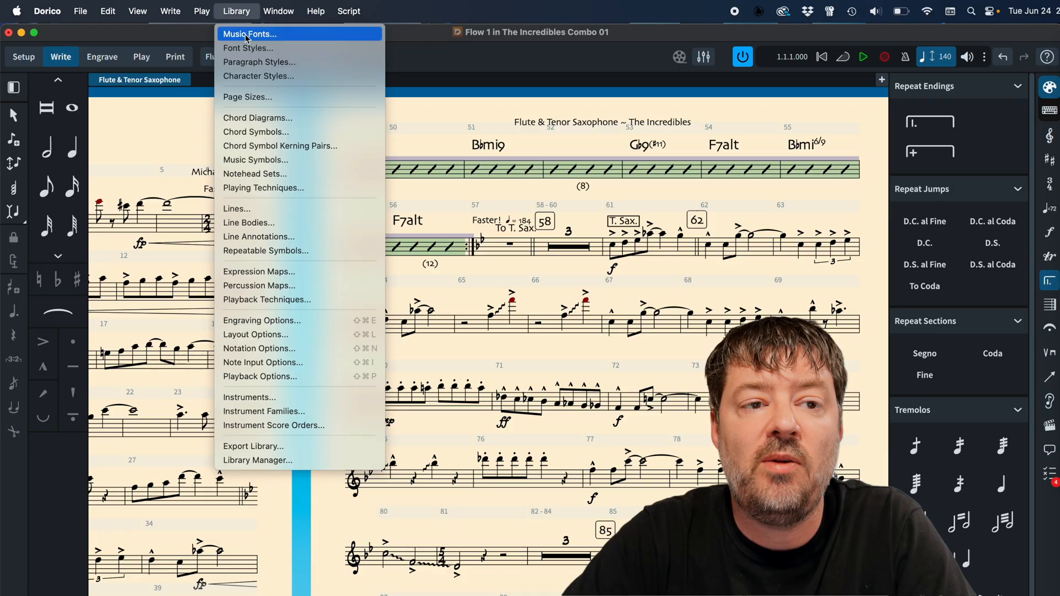
click(250, 54)
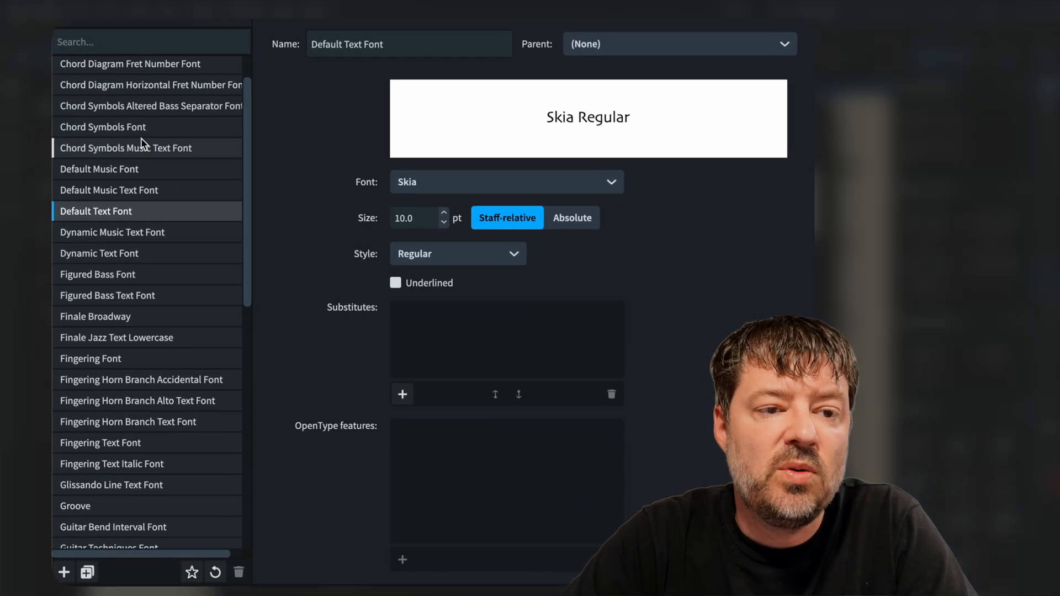
scroll(142, 142, up, 1)
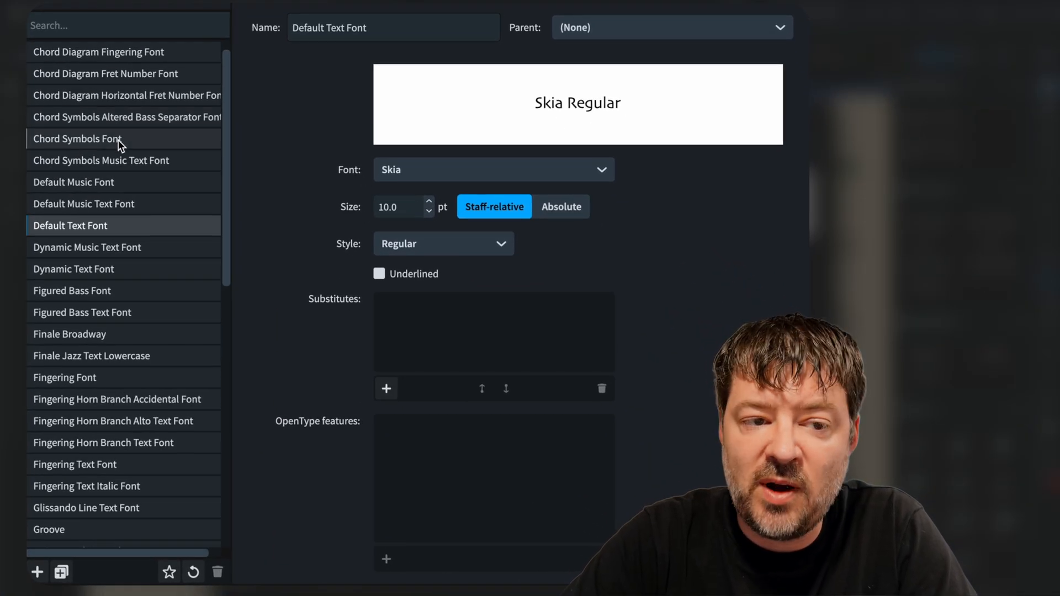
click(118, 140)
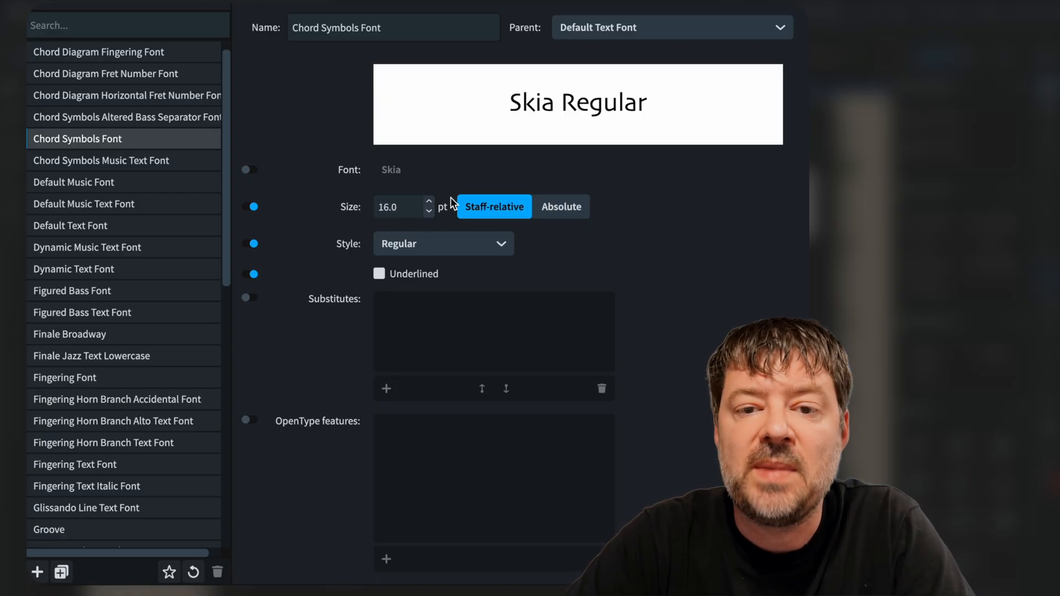
click(430, 212)
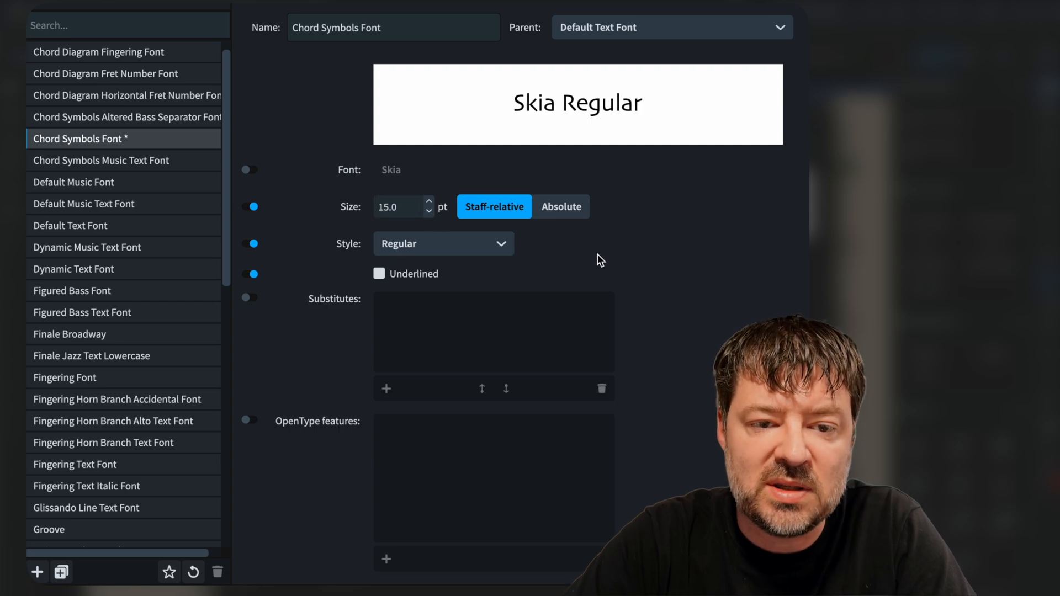
click(505, 245)
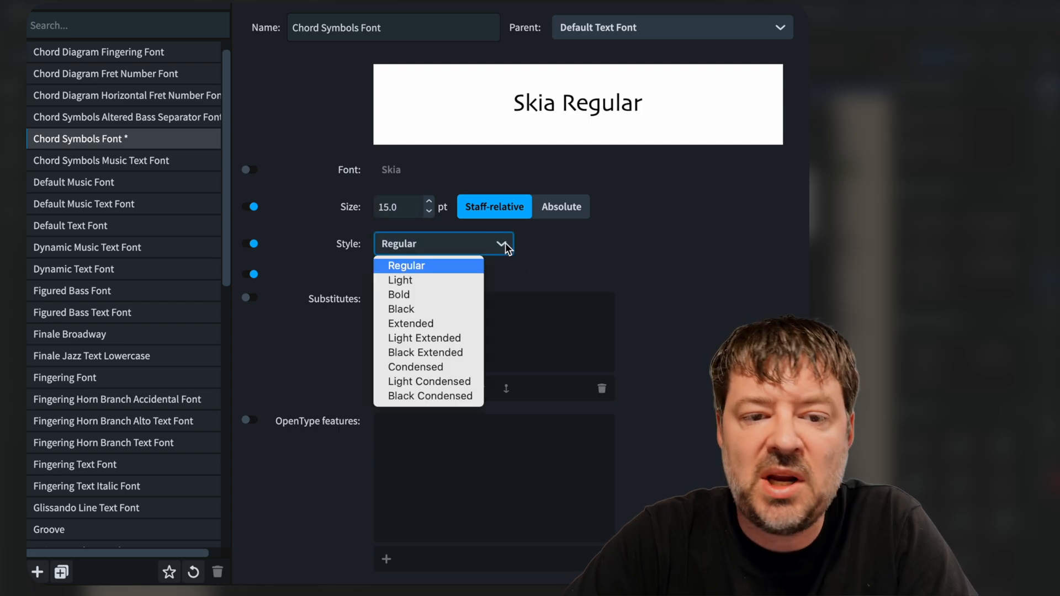
click(461, 367)
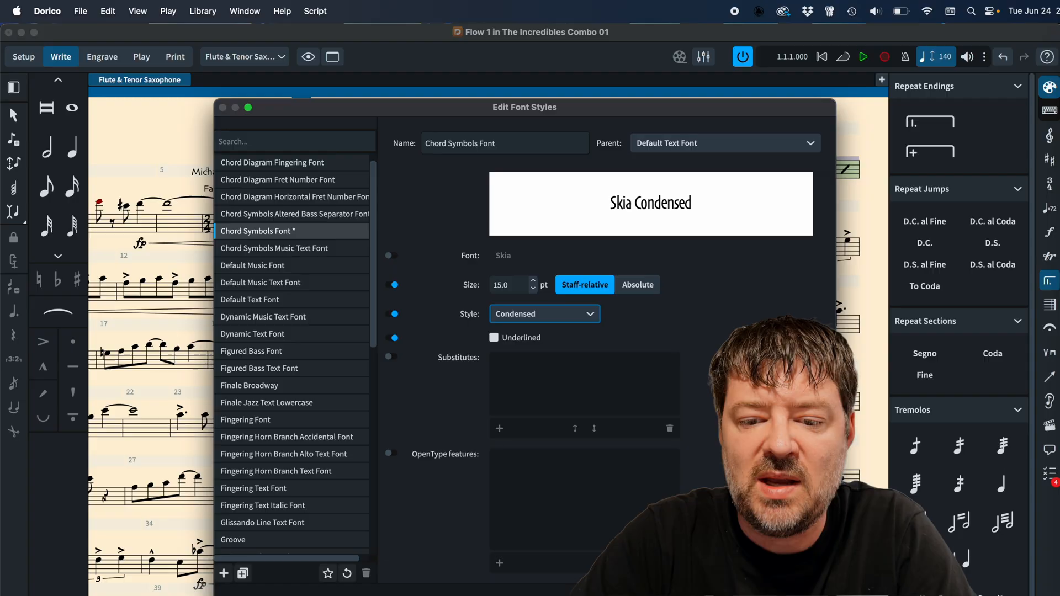
key(Return)
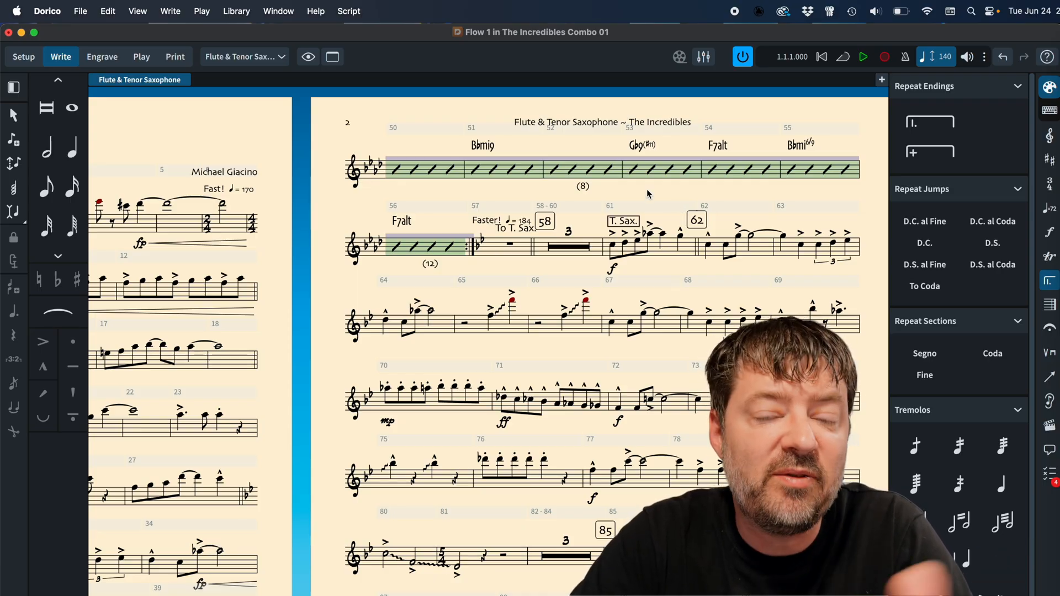
Step: In the font styles, set the font of Default Music Text Font to Golden Age and apply the change
click(246, 13)
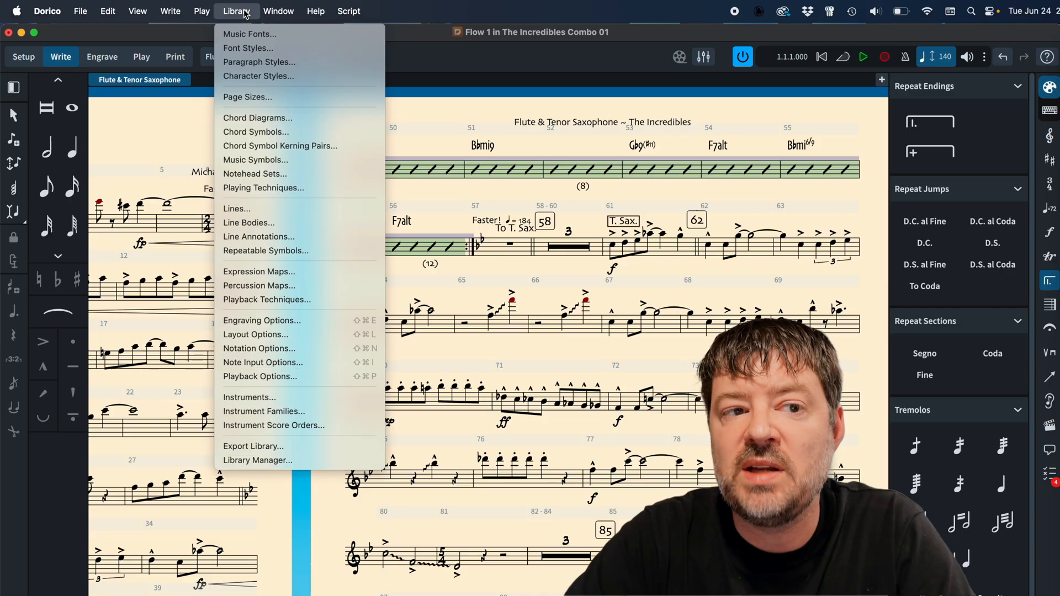
click(246, 50)
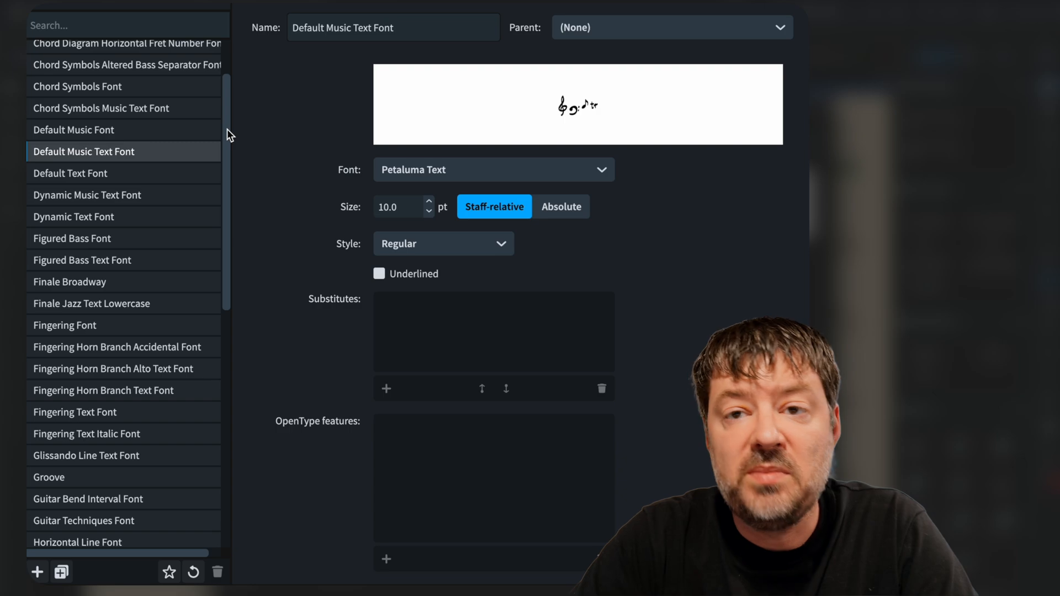
click(462, 177)
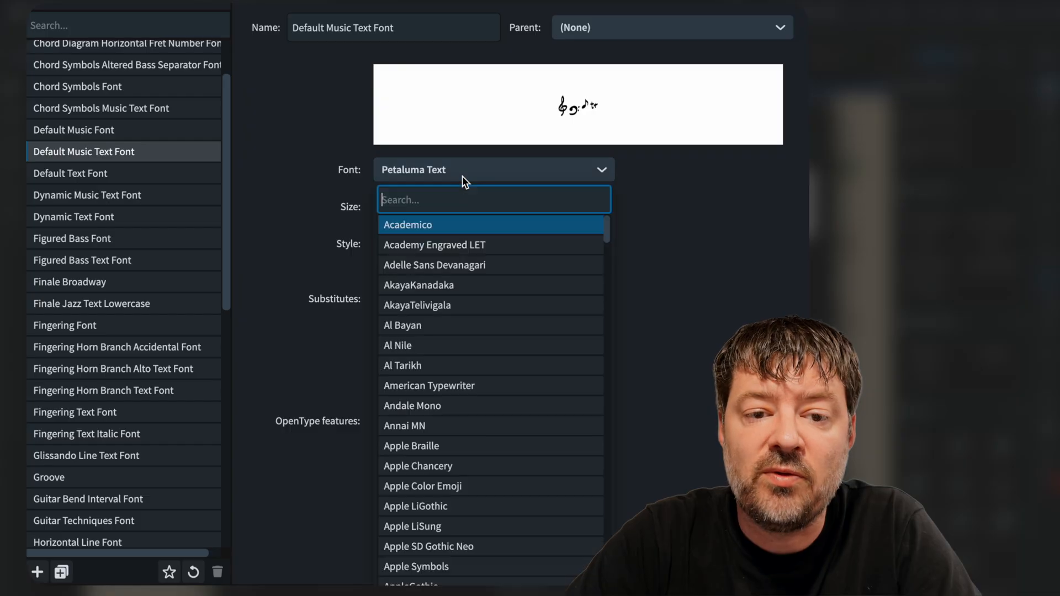
text(gold)
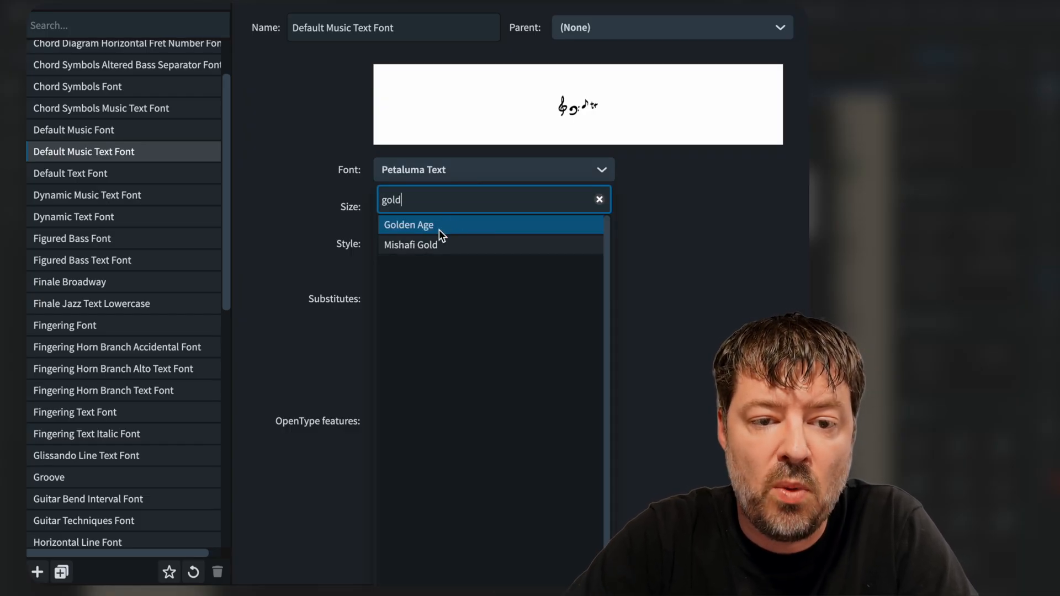
click(439, 230)
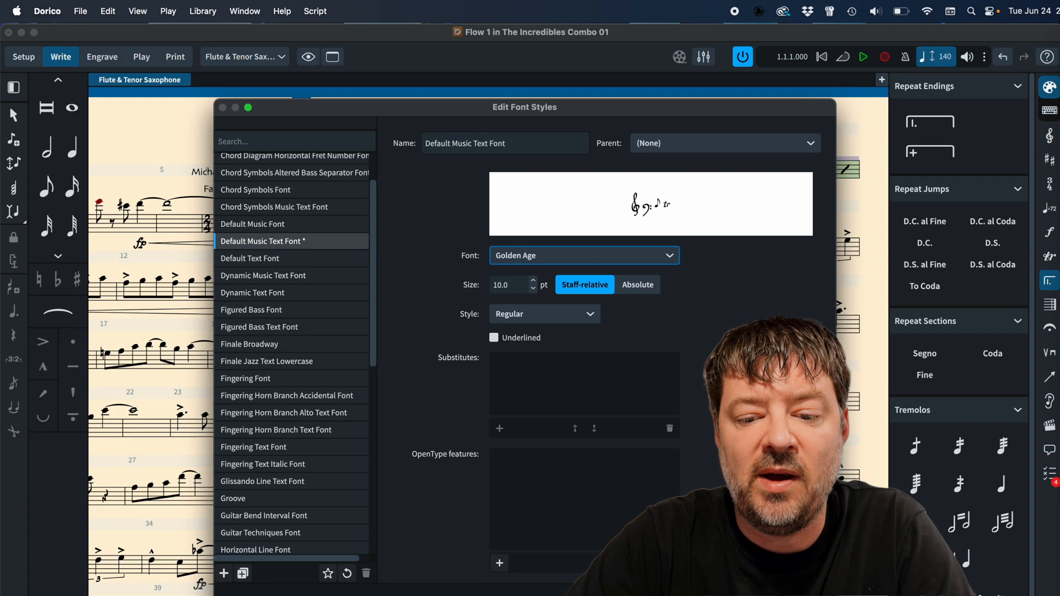
key(Return)
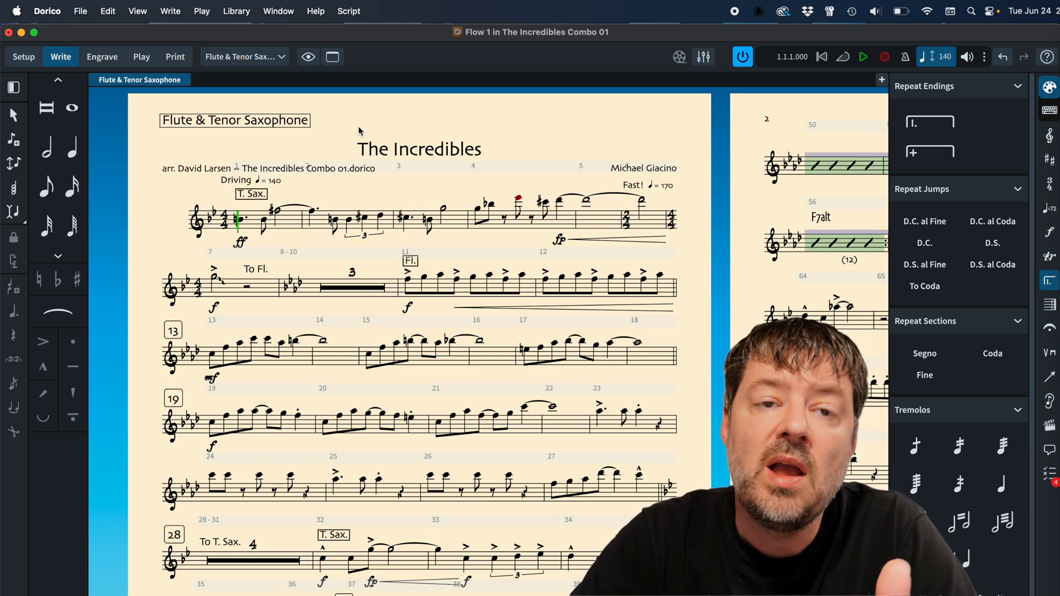
scroll(359, 127, down, 3)
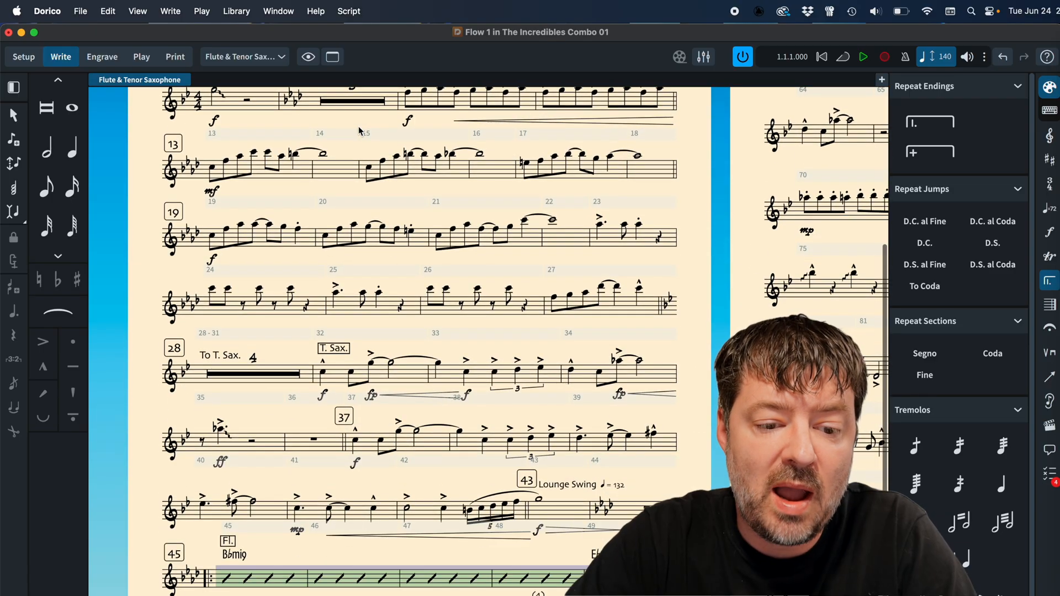
scroll(359, 131, up, 1)
scroll(359, 131, up, 2)
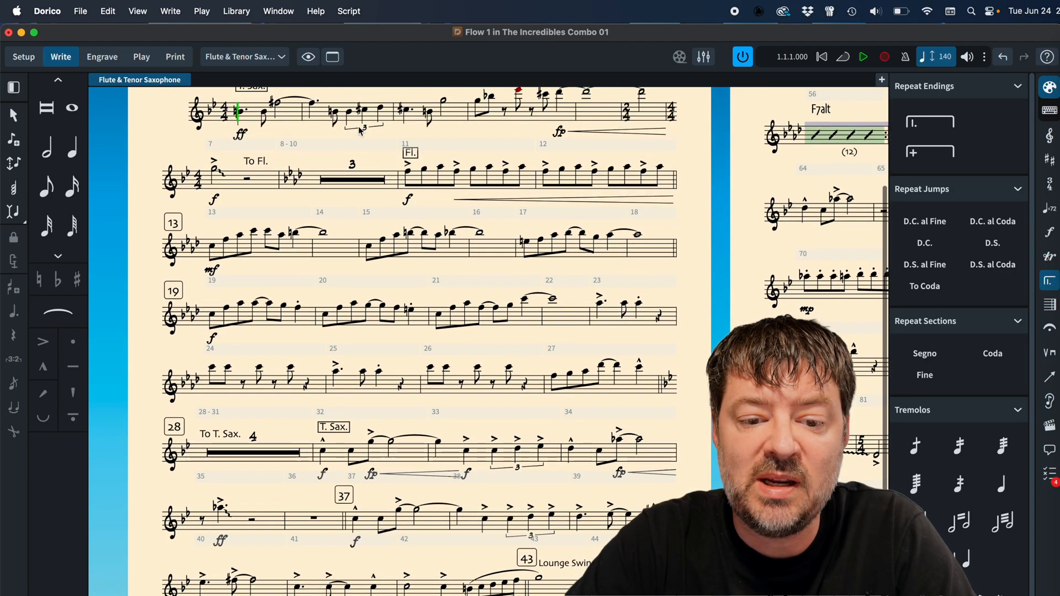
Step: Examine the restyled title, dynamics and chord symbols across both pages of the Flute & Tenor Saxophone part
scroll(359, 131, up, 5)
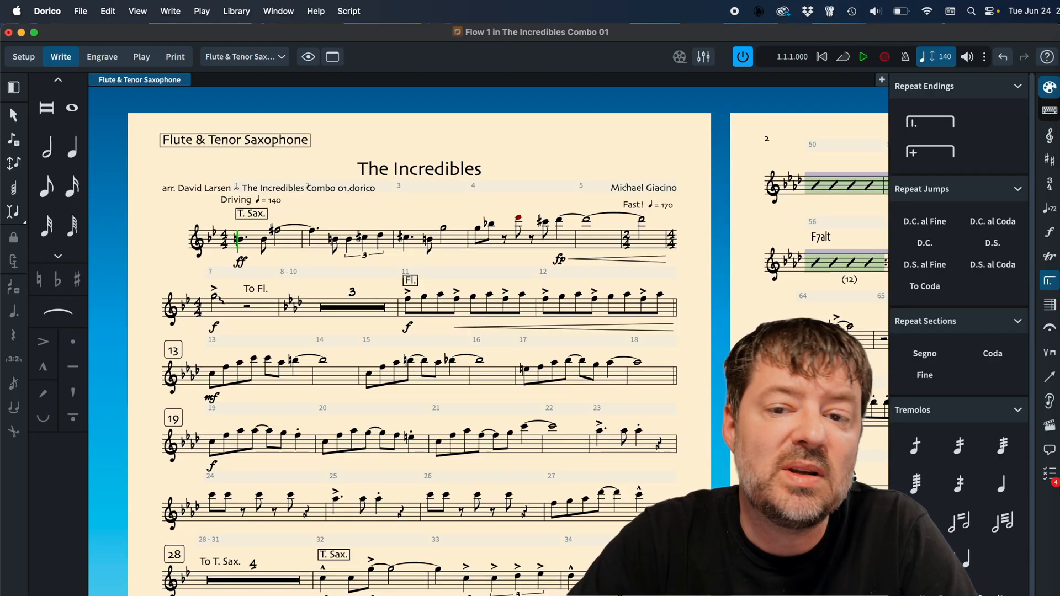
scroll(489, 342, right, 5)
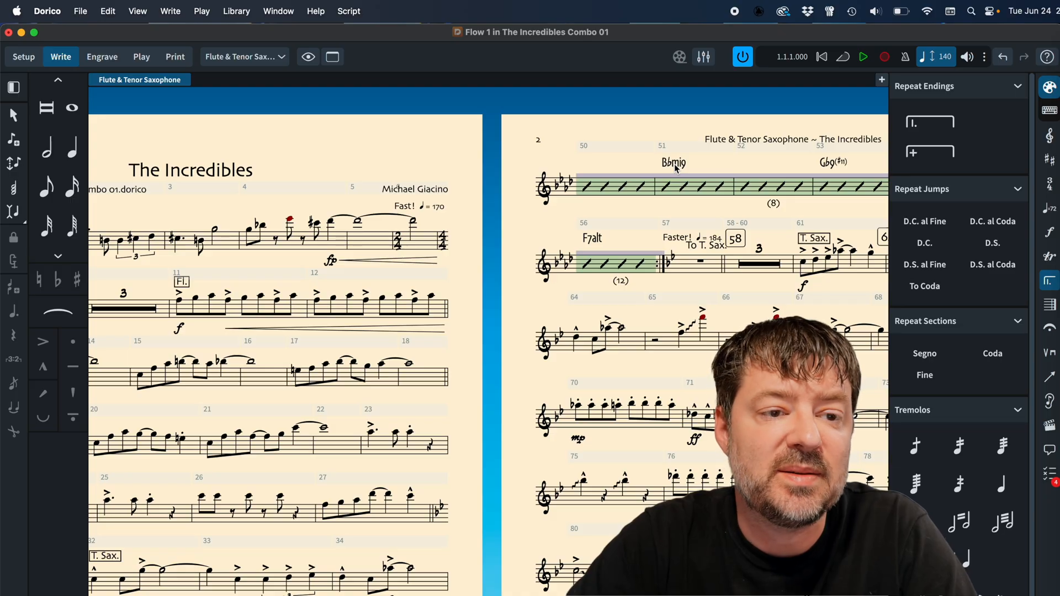
scroll(676, 168, left, 5)
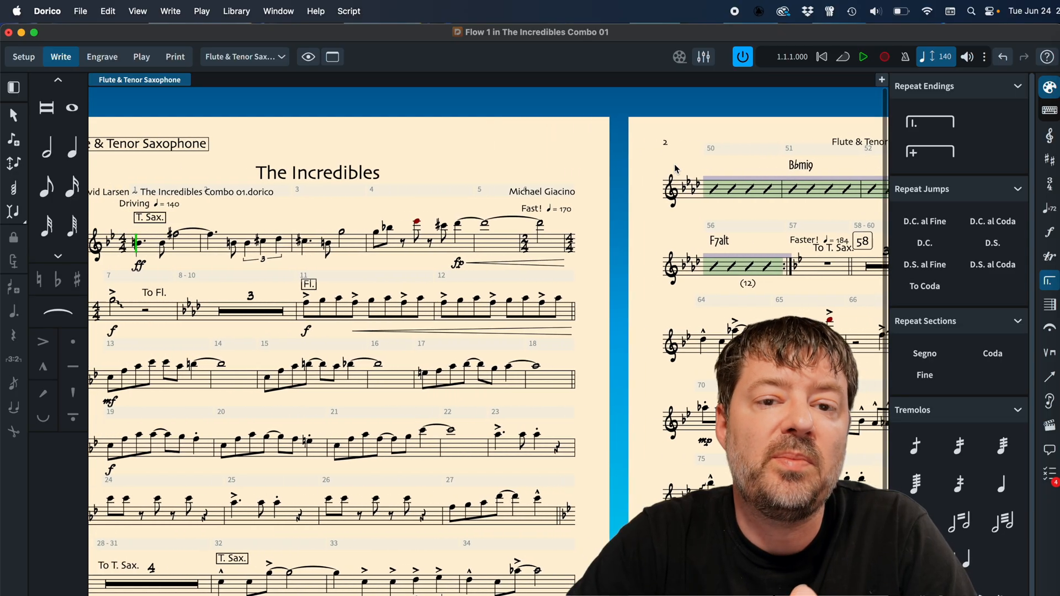
scroll(675, 168, left, 2)
scroll(675, 169, left, 3)
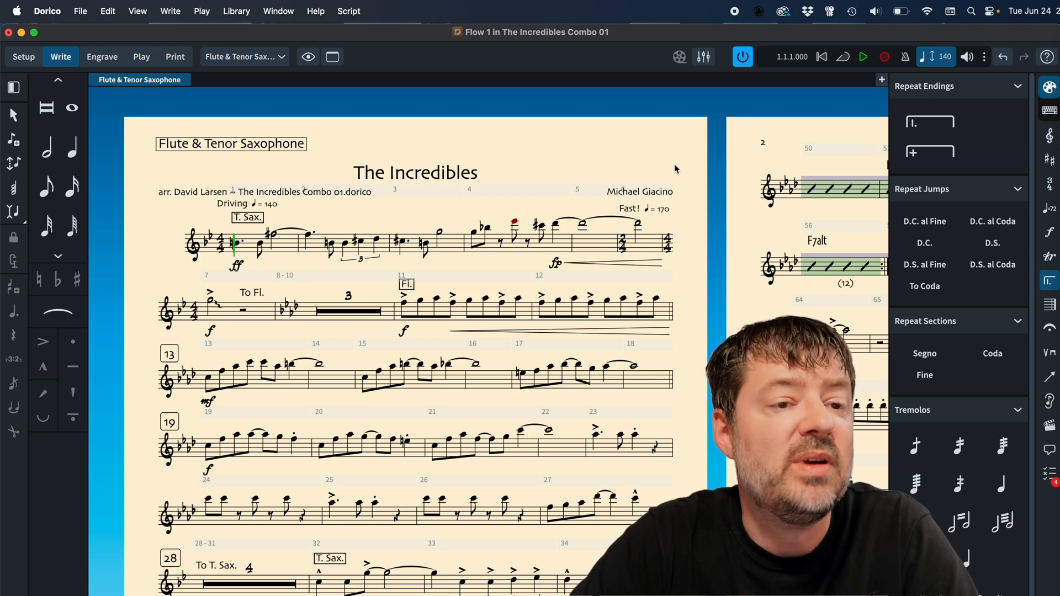
Step: In the paragraph styles, set the Title style to Bold and apply the change
click(250, 11)
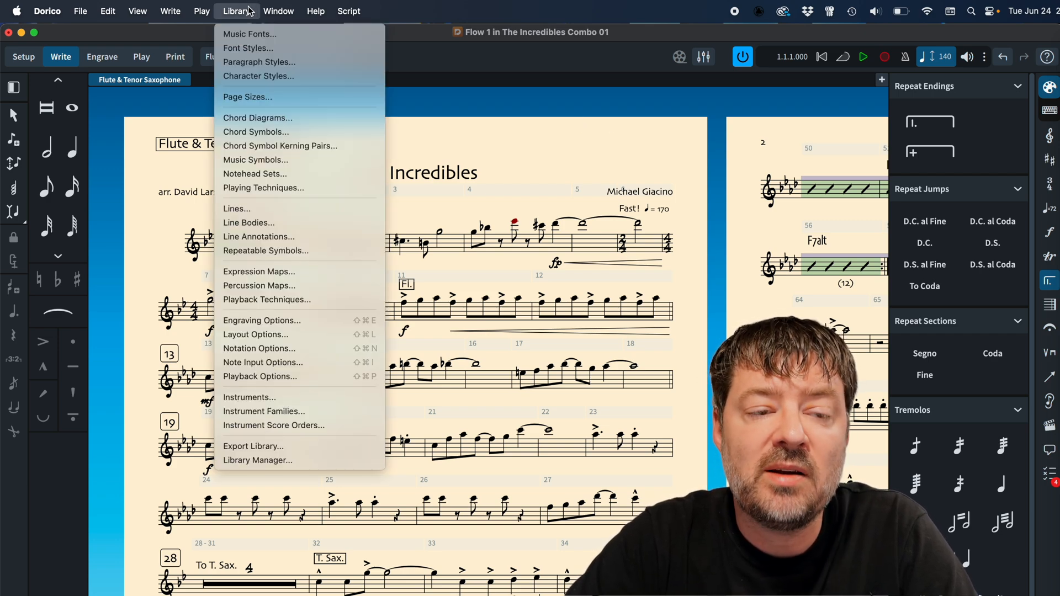
click(249, 62)
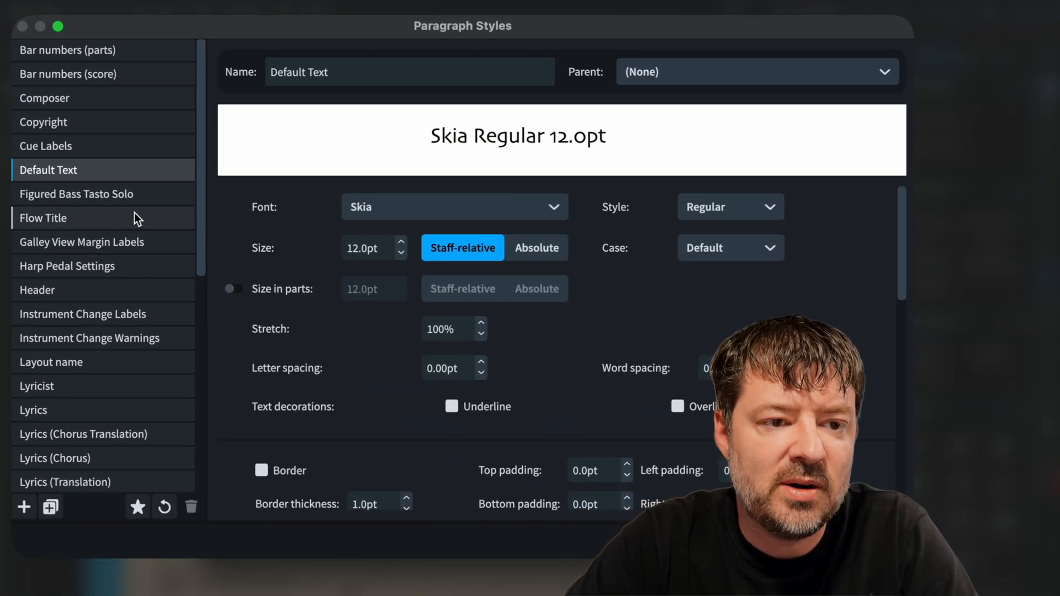
scroll(134, 213, down, 10)
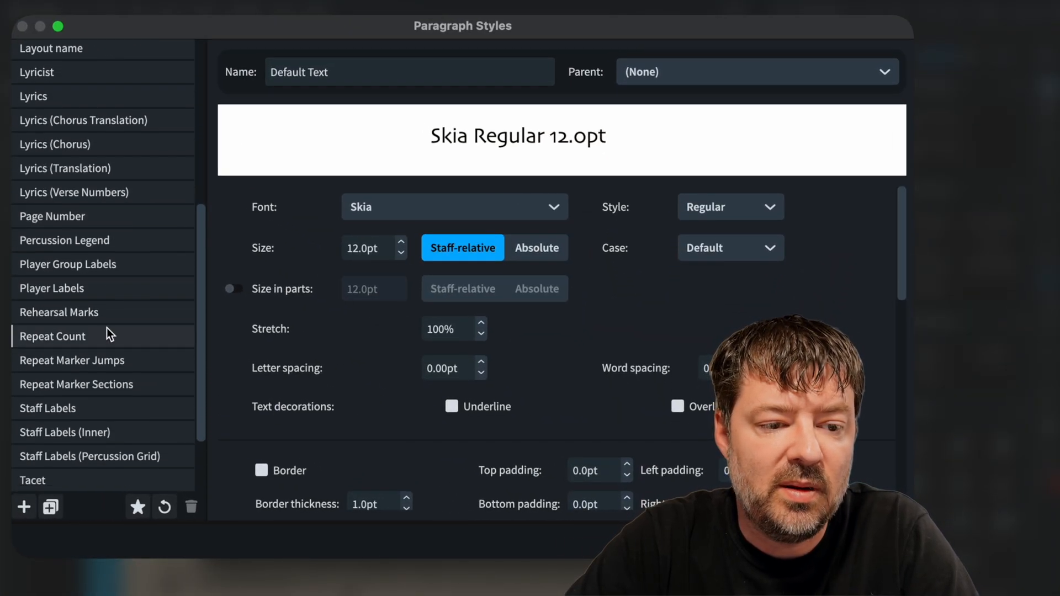
scroll(101, 394, down, 3)
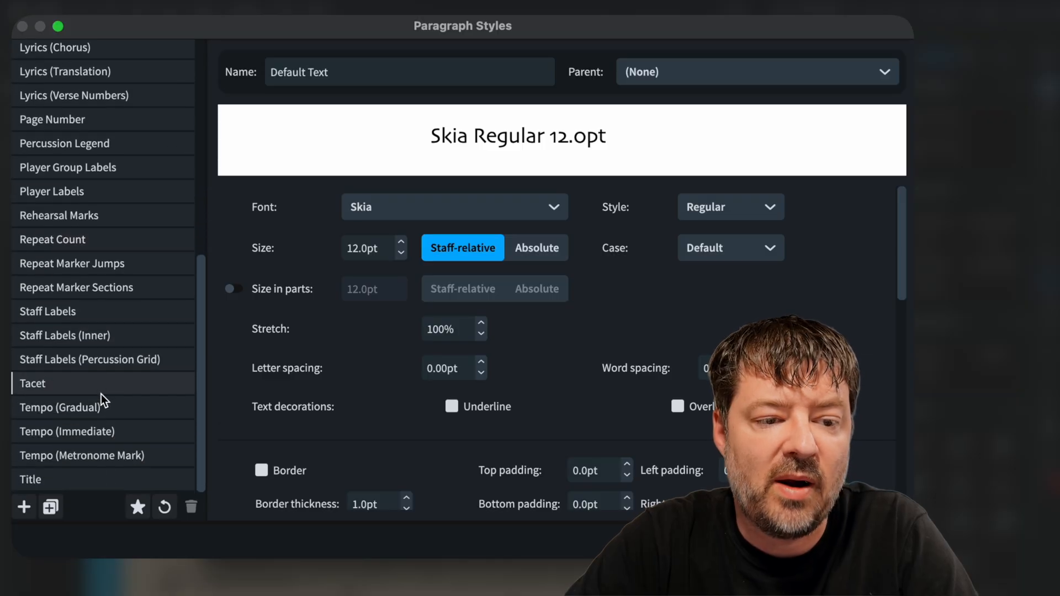
click(88, 478)
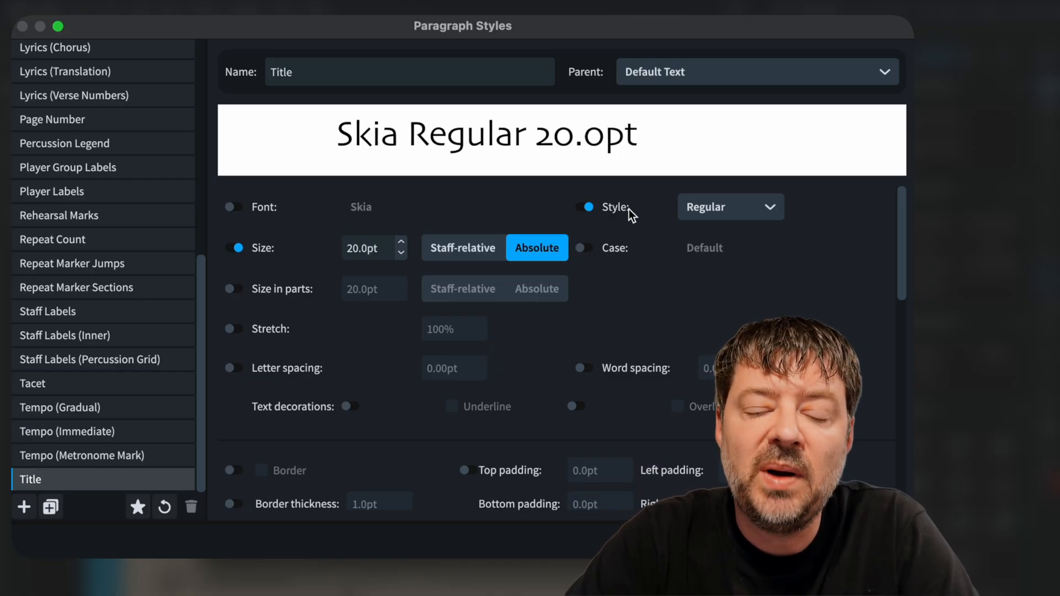
click(706, 210)
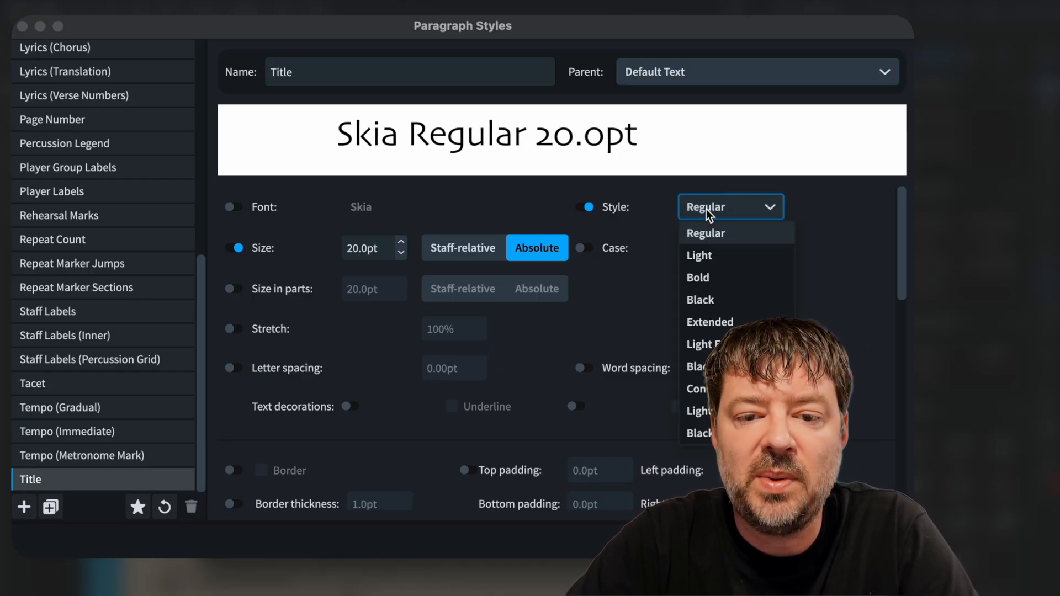
click(712, 277)
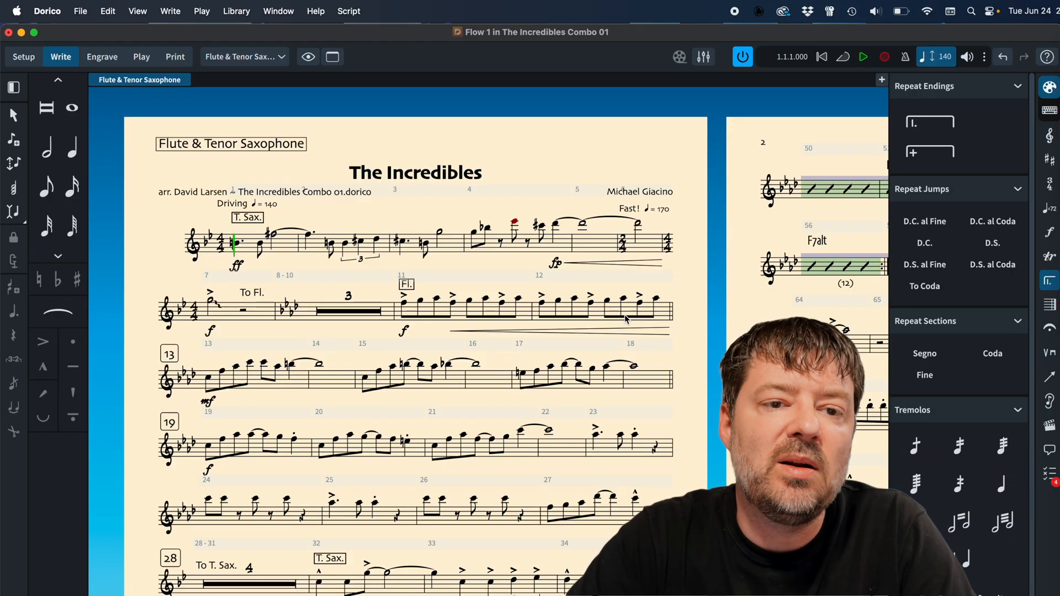
Step: Switch to the full score layout to examine its title, and return to the Flute & Tenor Saxophone part
click(270, 57)
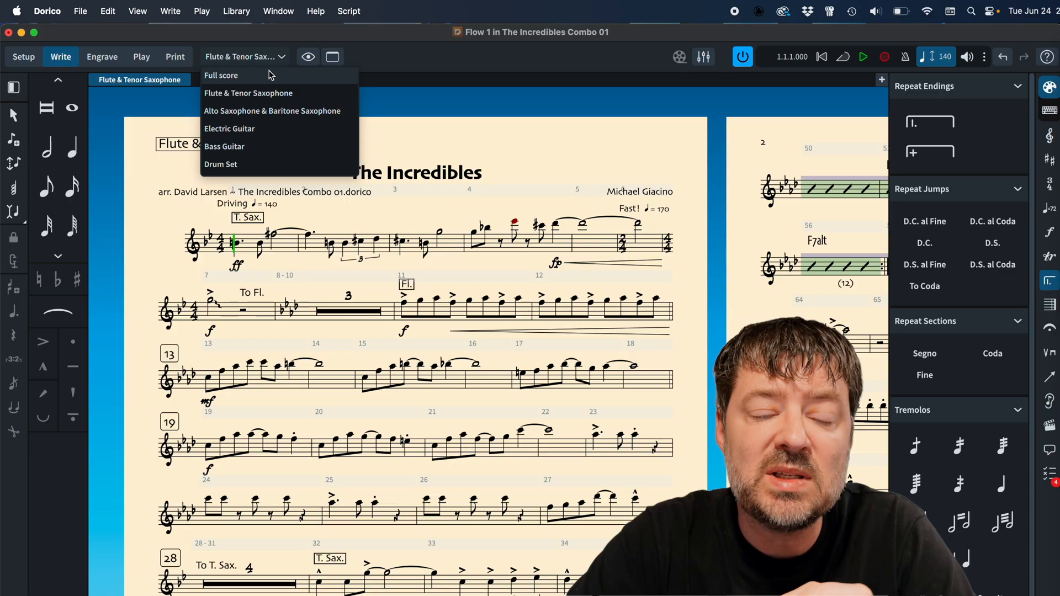
click(271, 75)
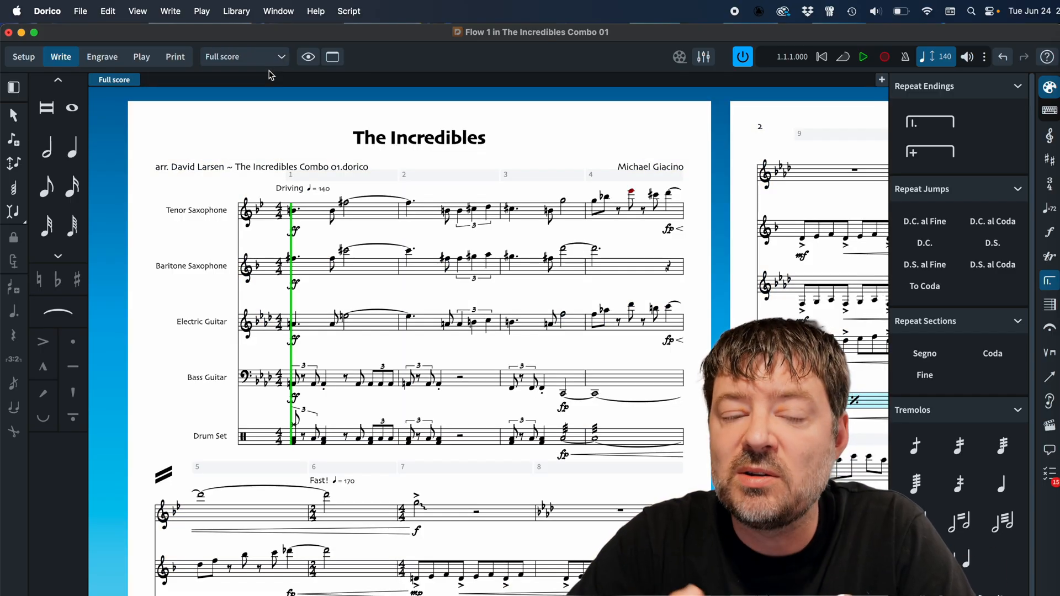
click(260, 63)
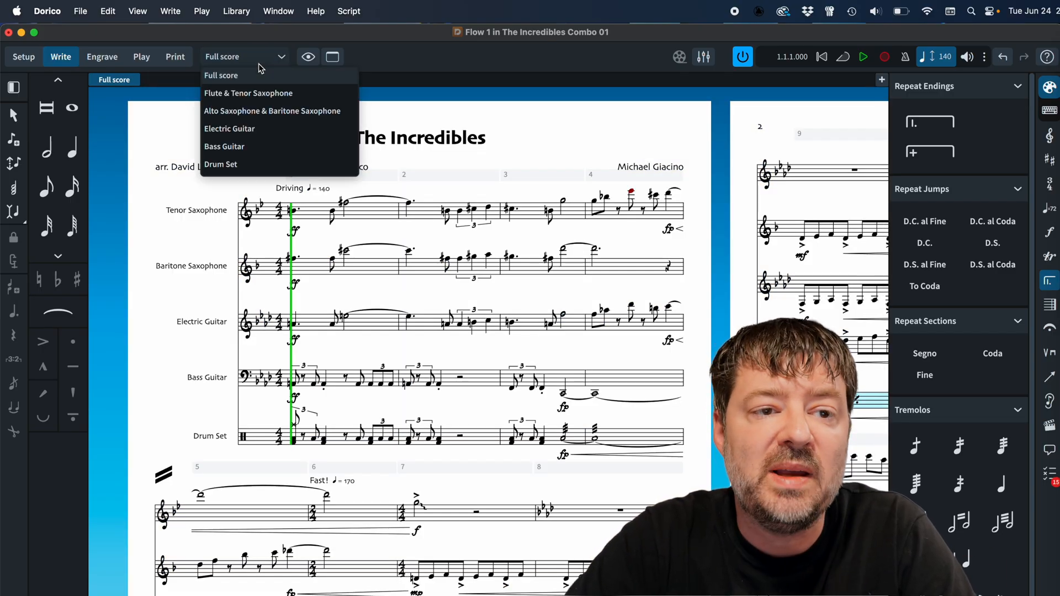
click(254, 93)
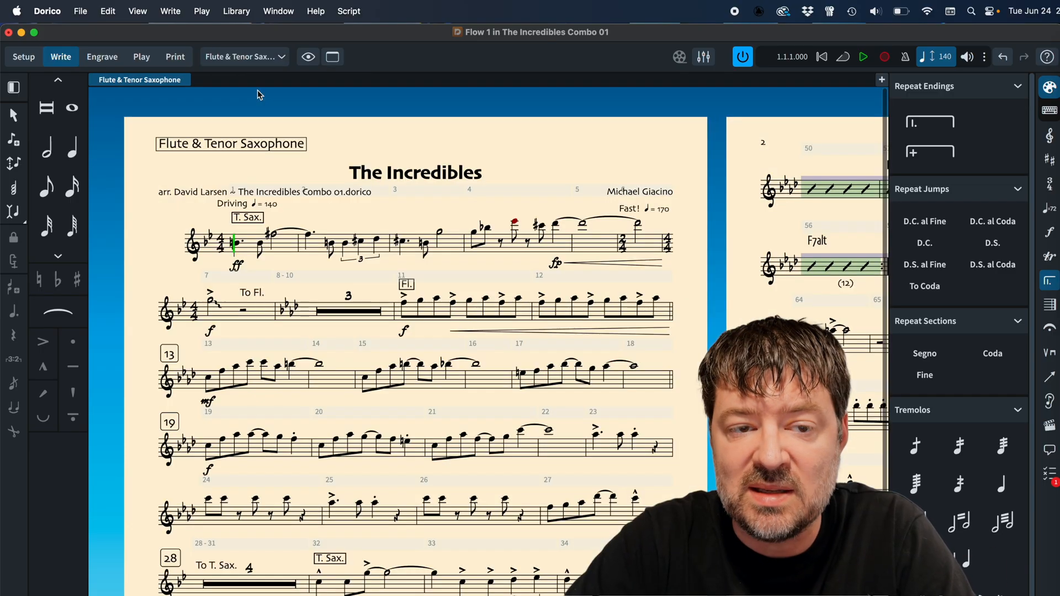
Step: In Engrave mode, open the First page template, inspect the paragraph style of the project title token, and close the template
click(102, 56)
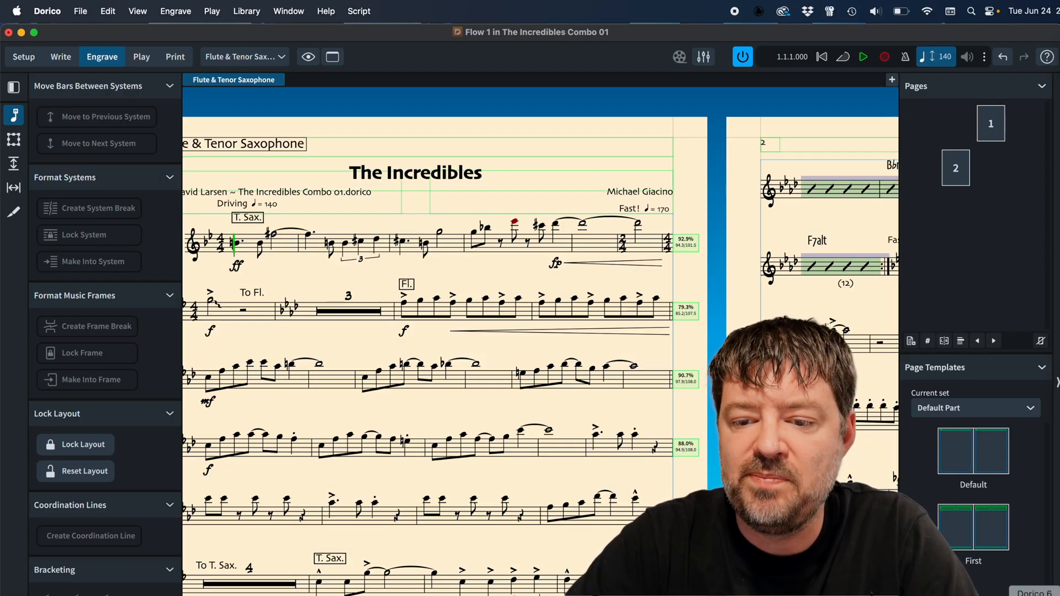
click(977, 539)
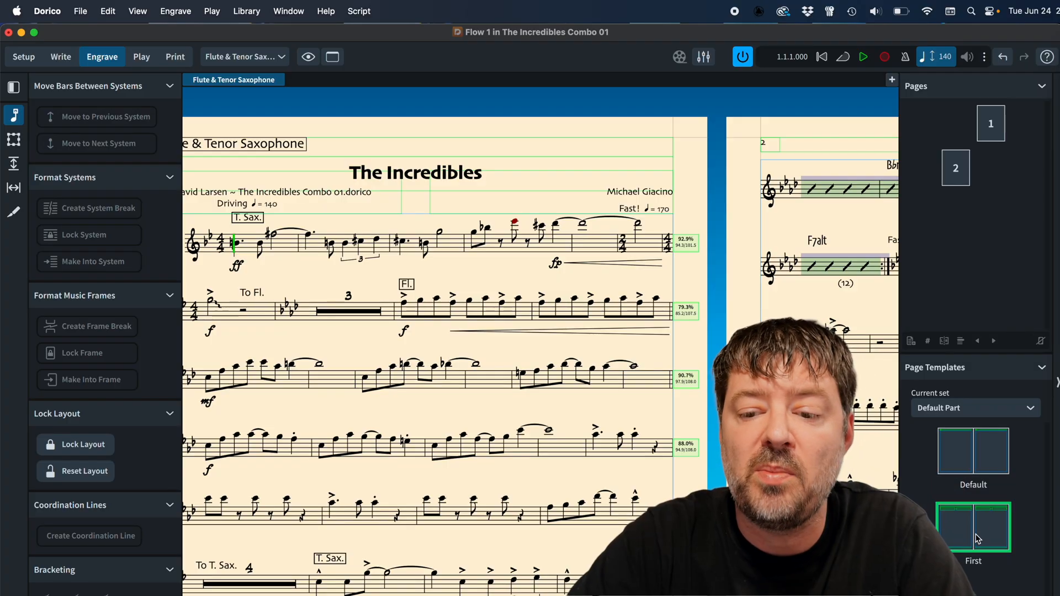
double_click(977, 538)
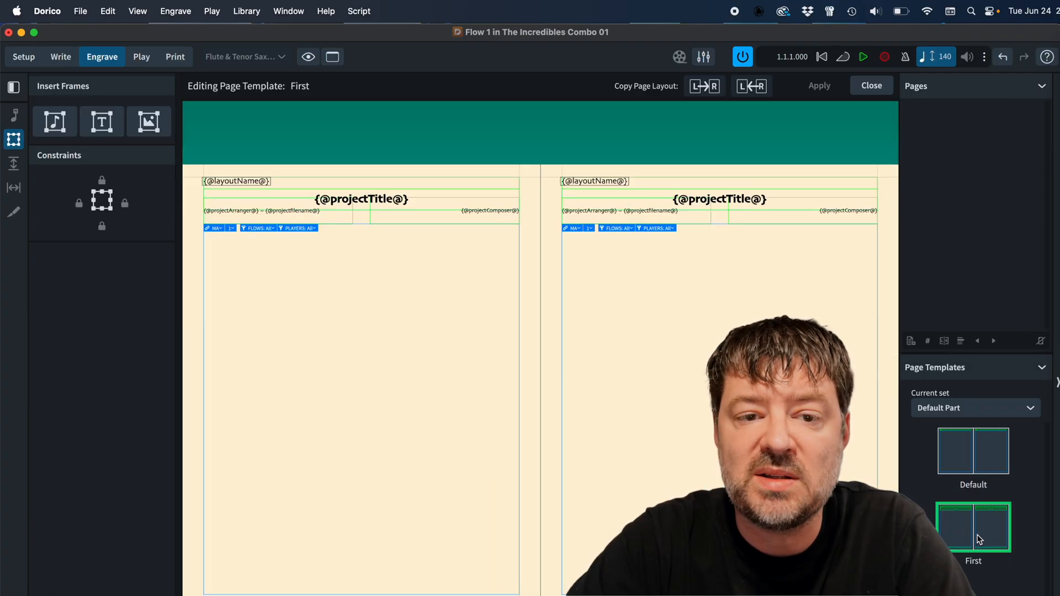
double_click(408, 200)
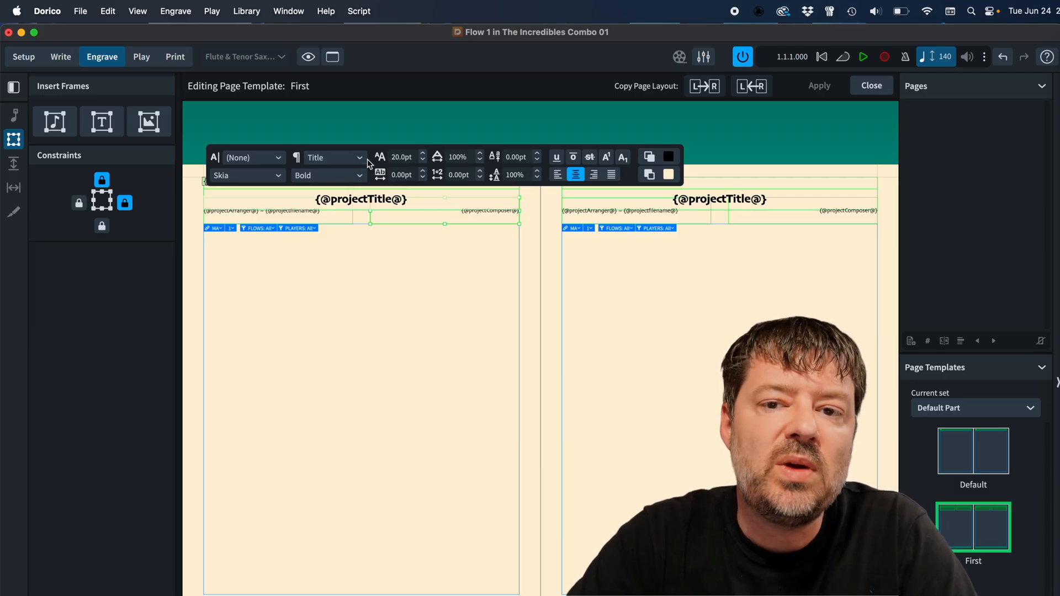
click(877, 86)
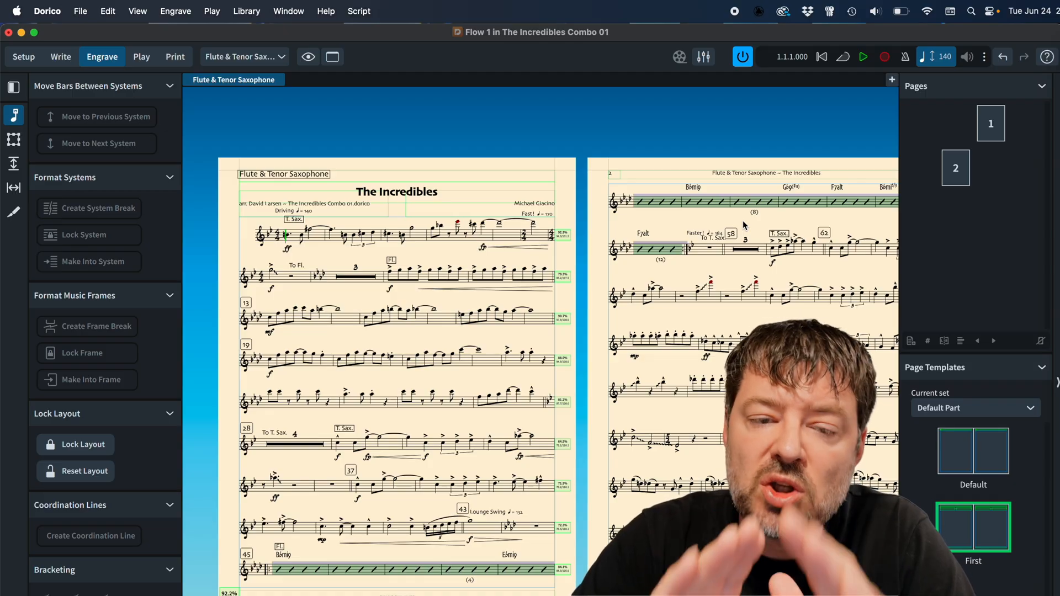
Step: In the paragraph styles, try Black Condensed for the Tempo (Metronome Mark) style and settle on Bold
key(z)
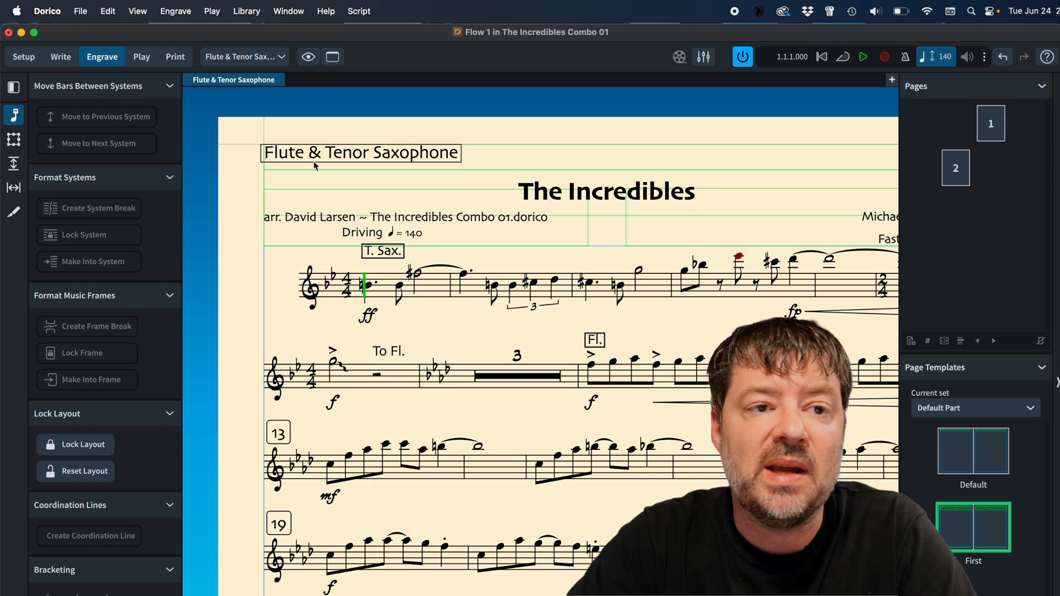
click(255, 12)
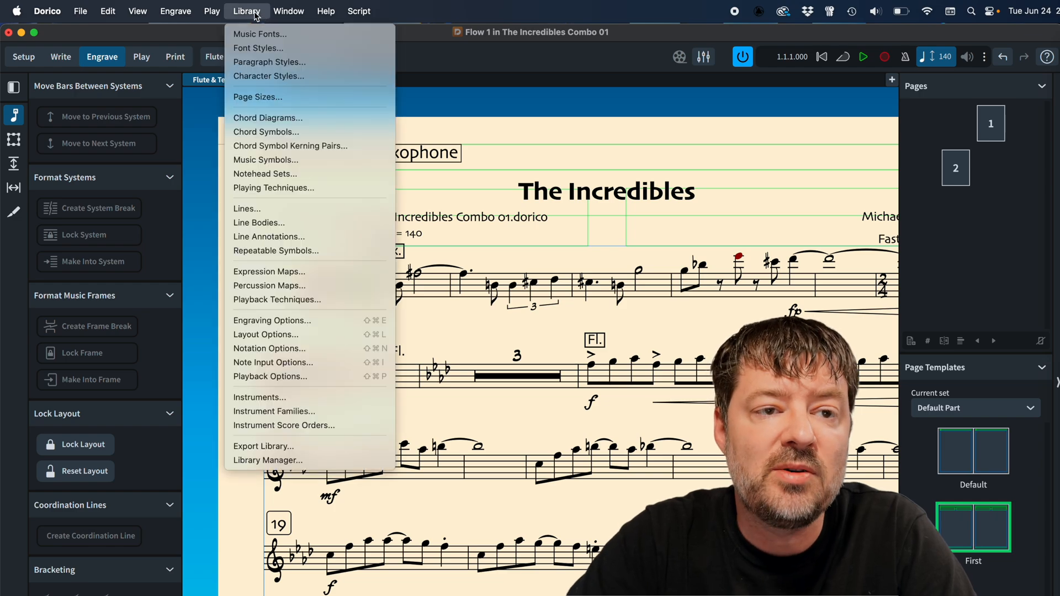
click(279, 61)
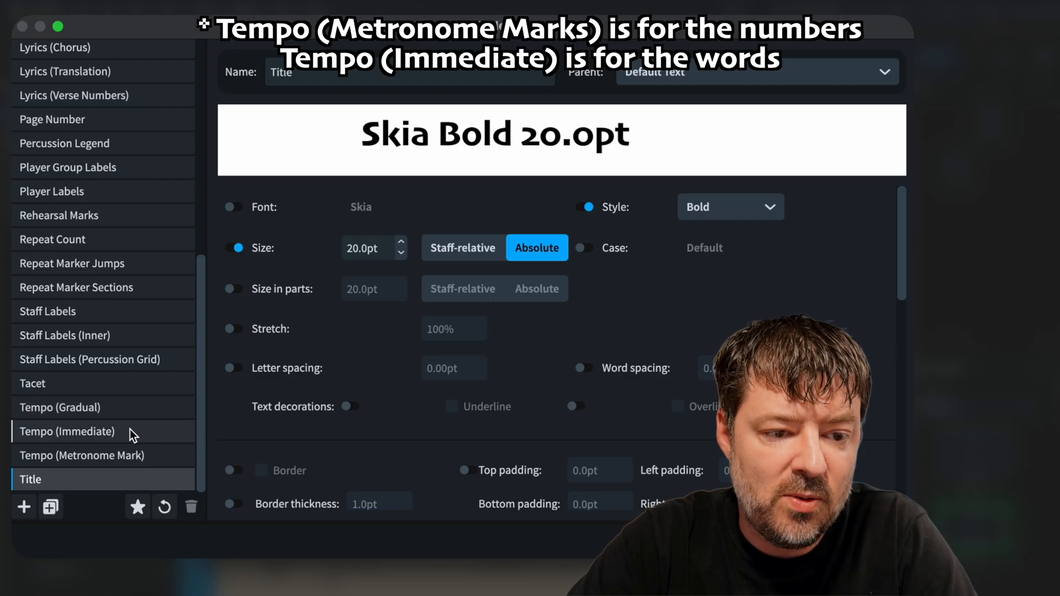
click(134, 456)
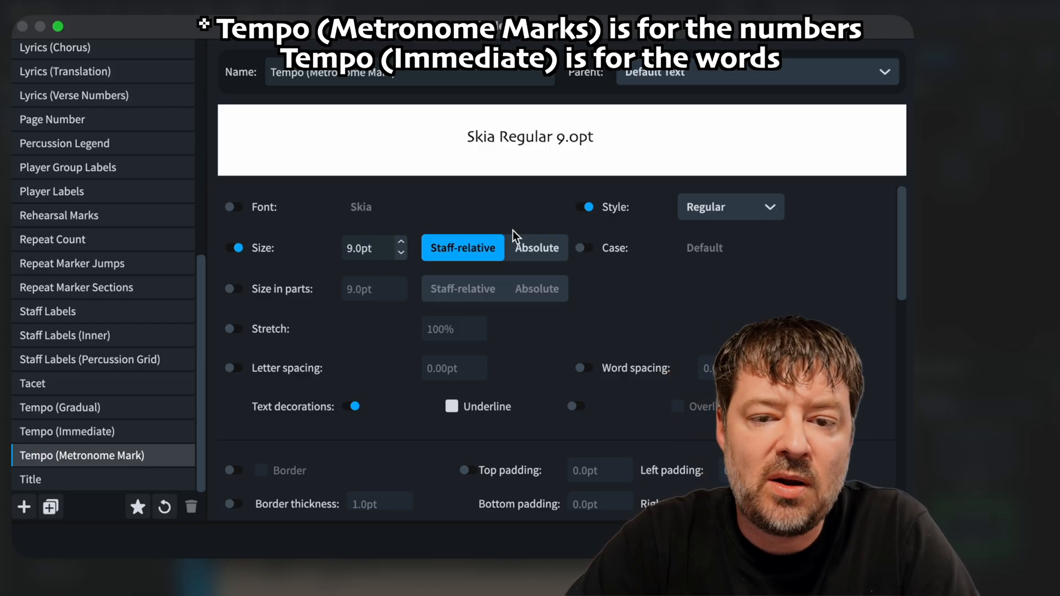
click(709, 213)
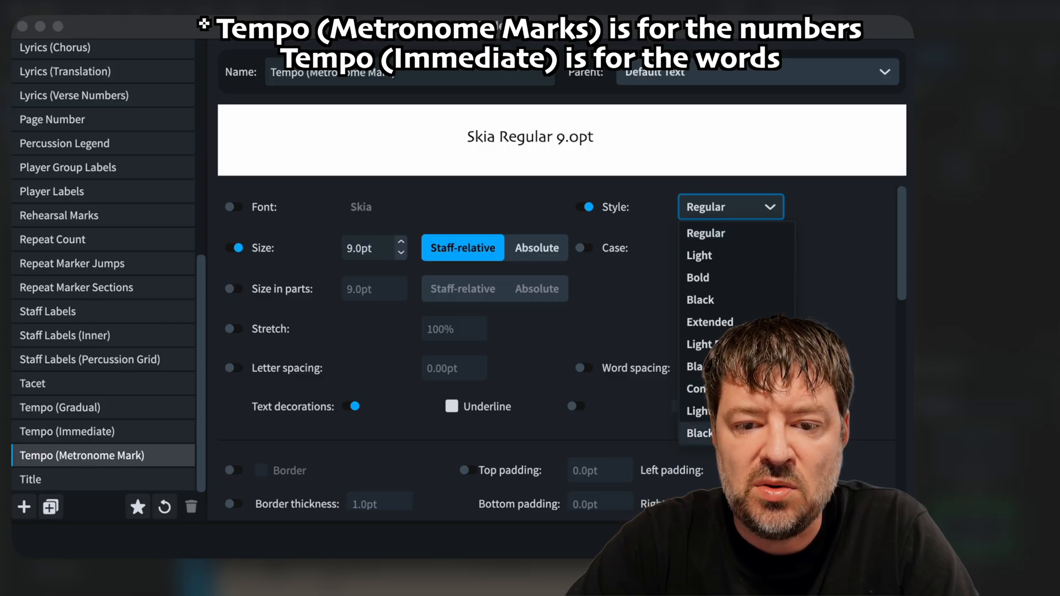
click(713, 432)
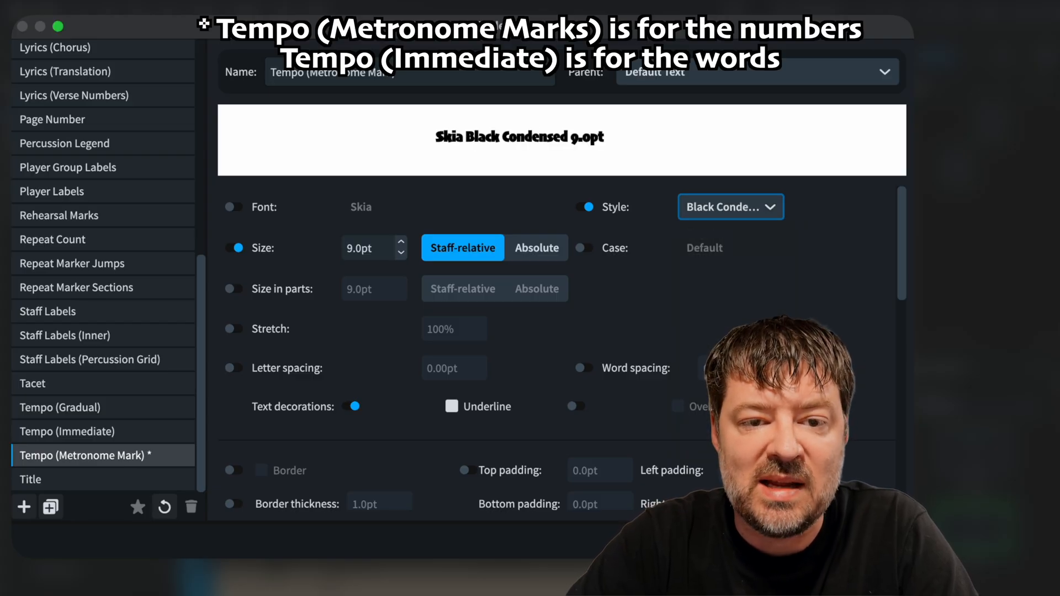
click(746, 209)
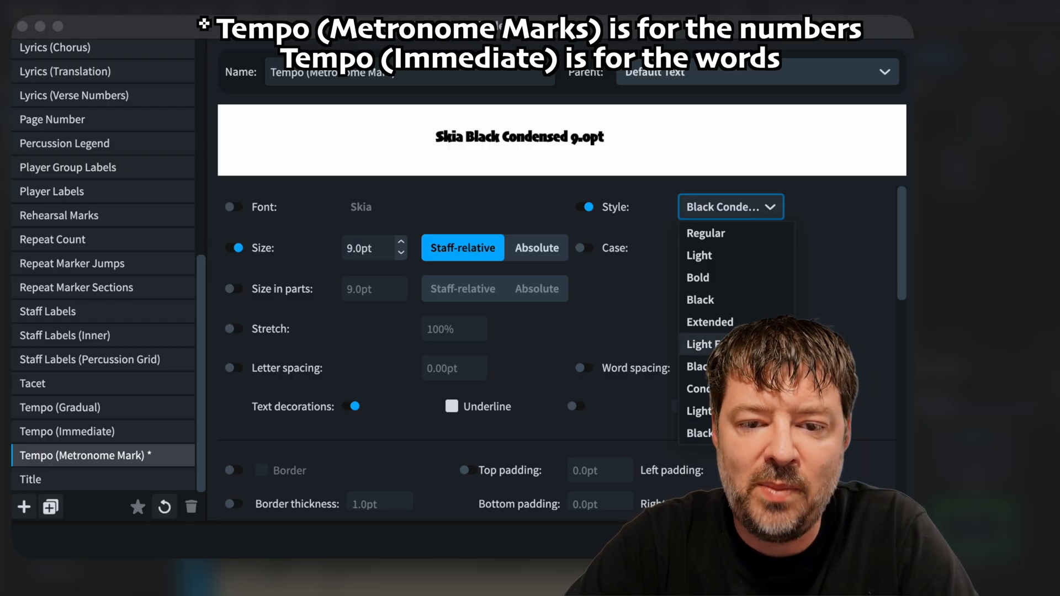
click(759, 282)
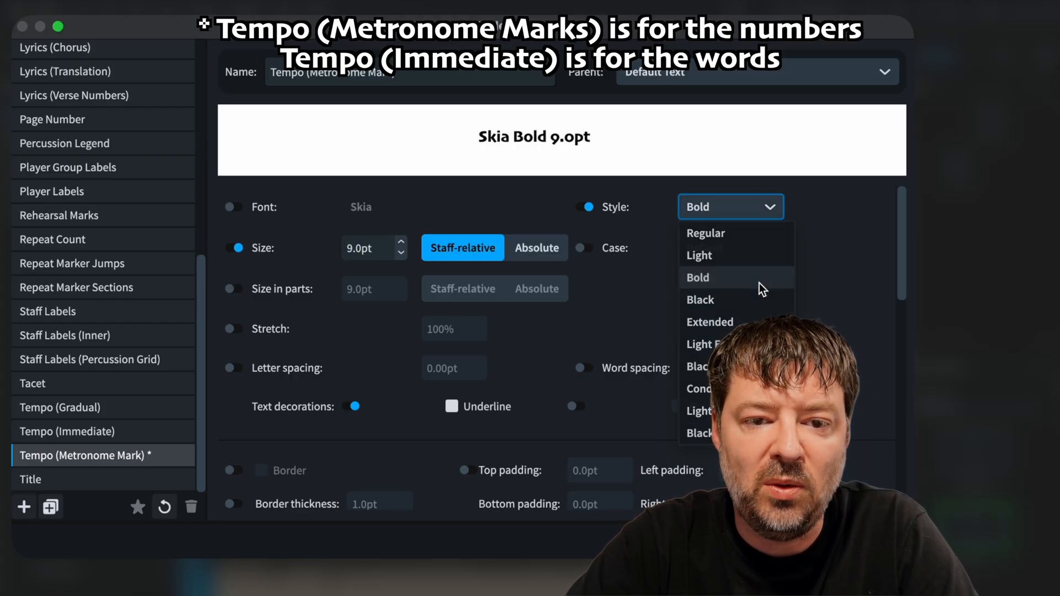
Step: Set the size of the Tempo (Metronome Mark) style to 10.5 pt and apply the change
click(402, 243)
click(402, 243)
click(402, 242)
click(402, 243)
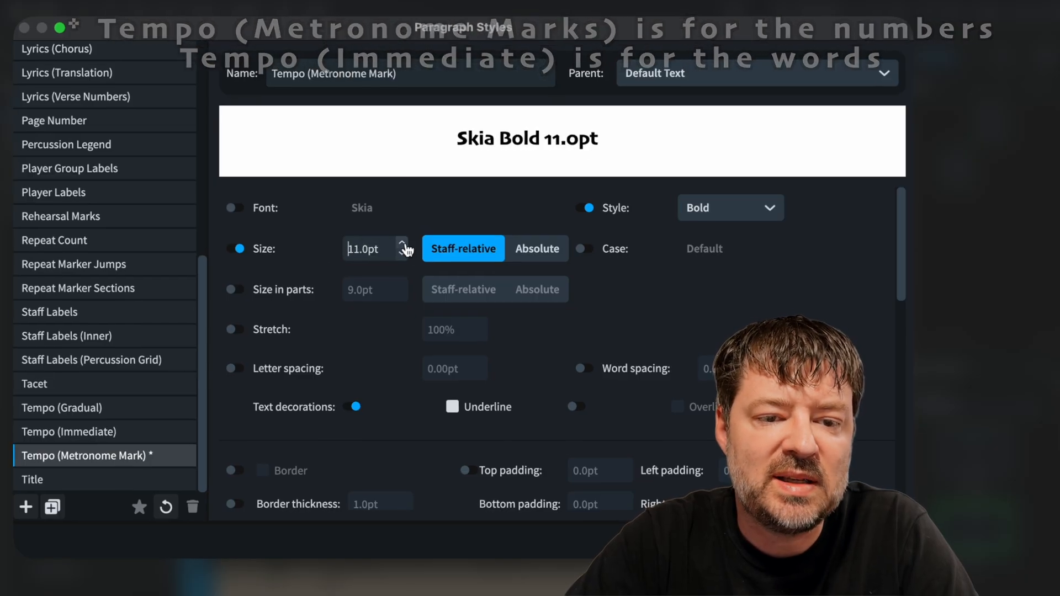
click(401, 253)
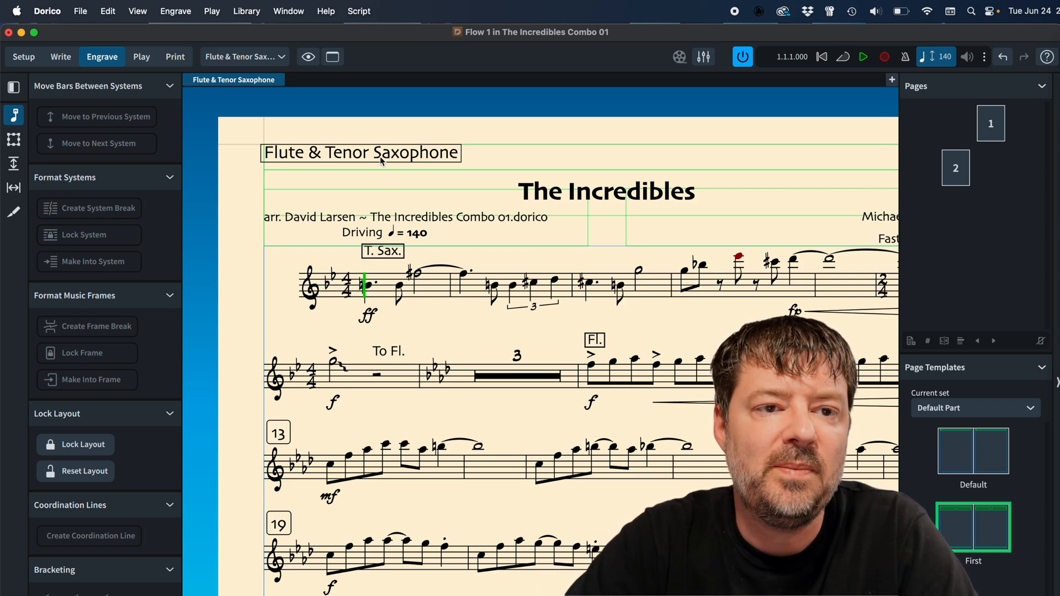
Step: In the paragraph styles, set the Tempo (Immediate) style to Bold and apply the change
click(246, 11)
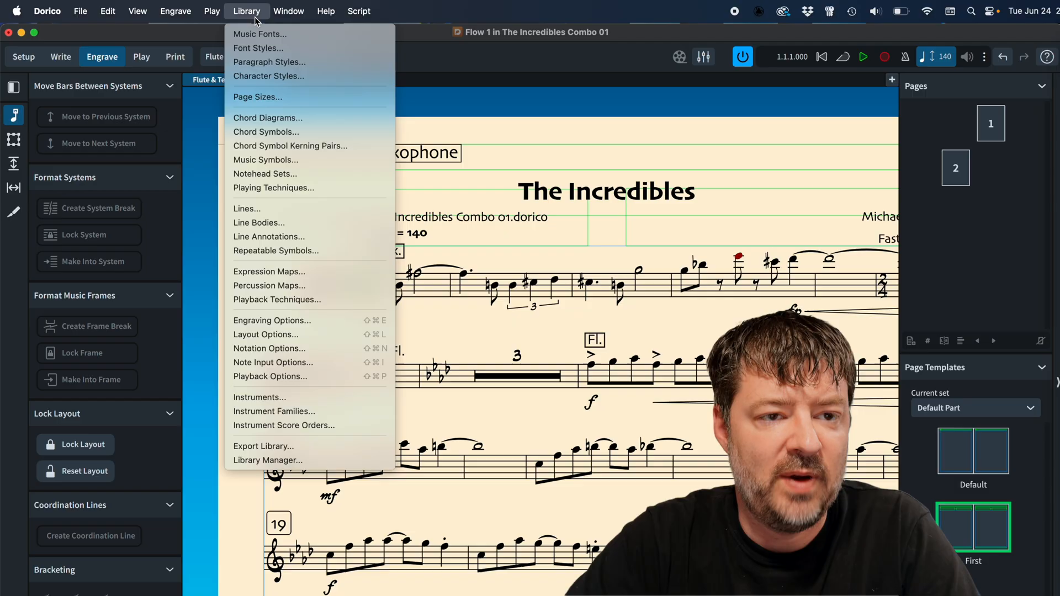
click(276, 64)
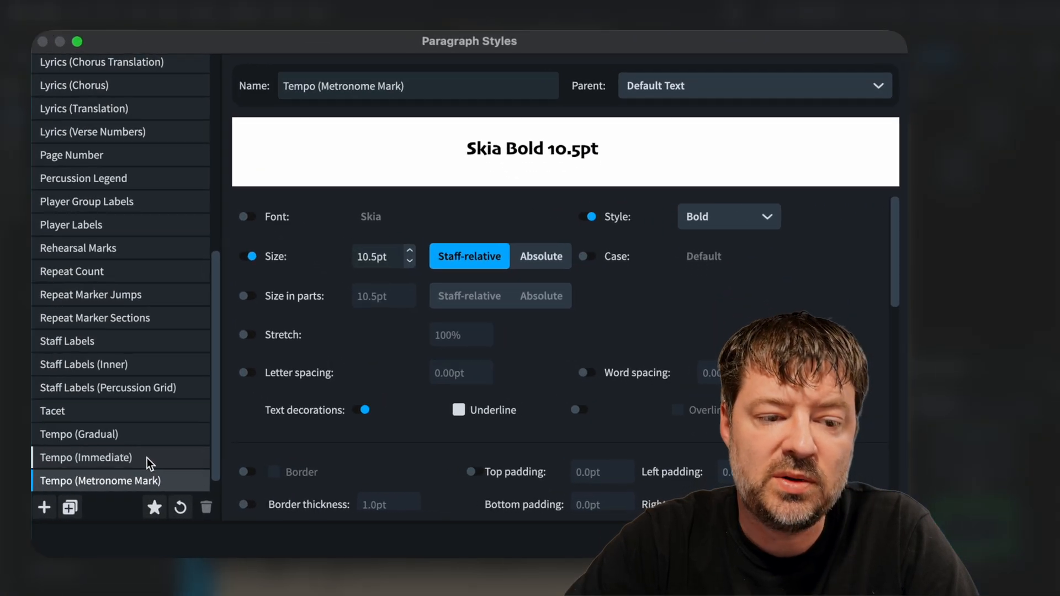
click(147, 458)
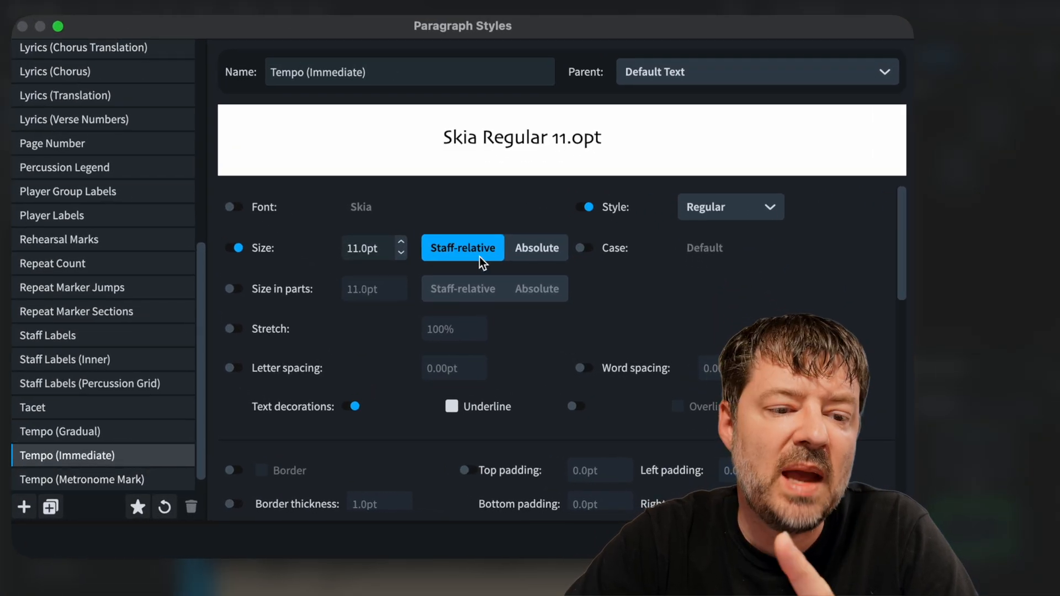
click(757, 210)
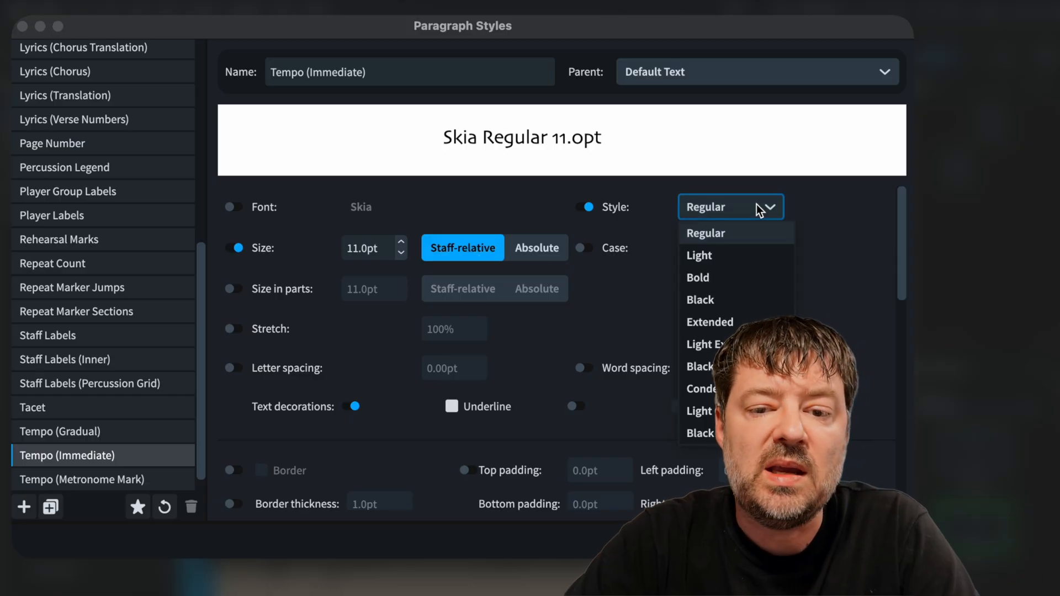
click(739, 278)
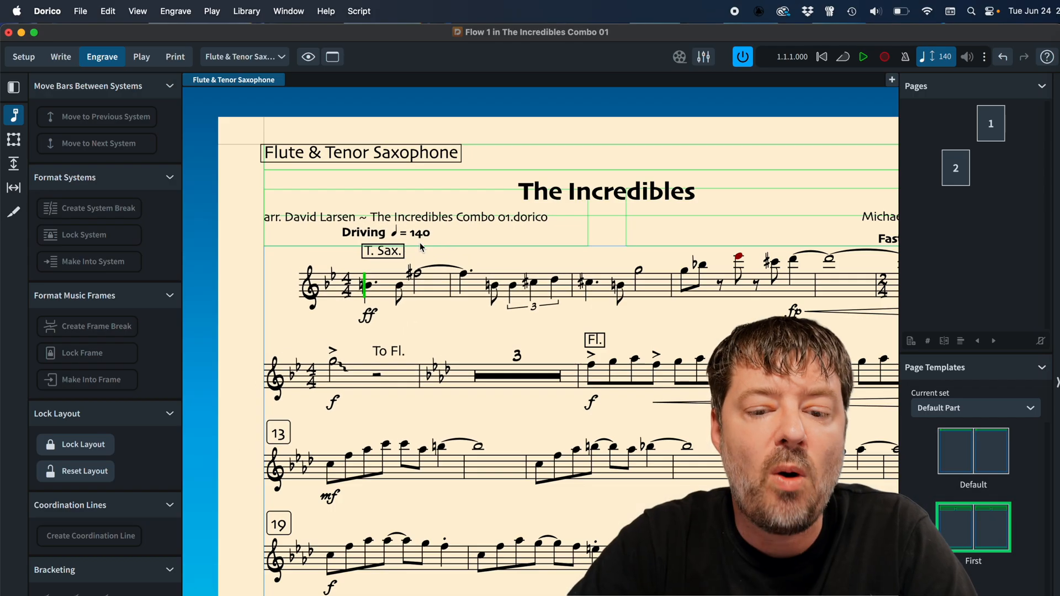
Step: In the paragraph styles, try the Black font style for Rehearsal Marks, apply it and check the marks in the part
scroll(420, 243, down, 10)
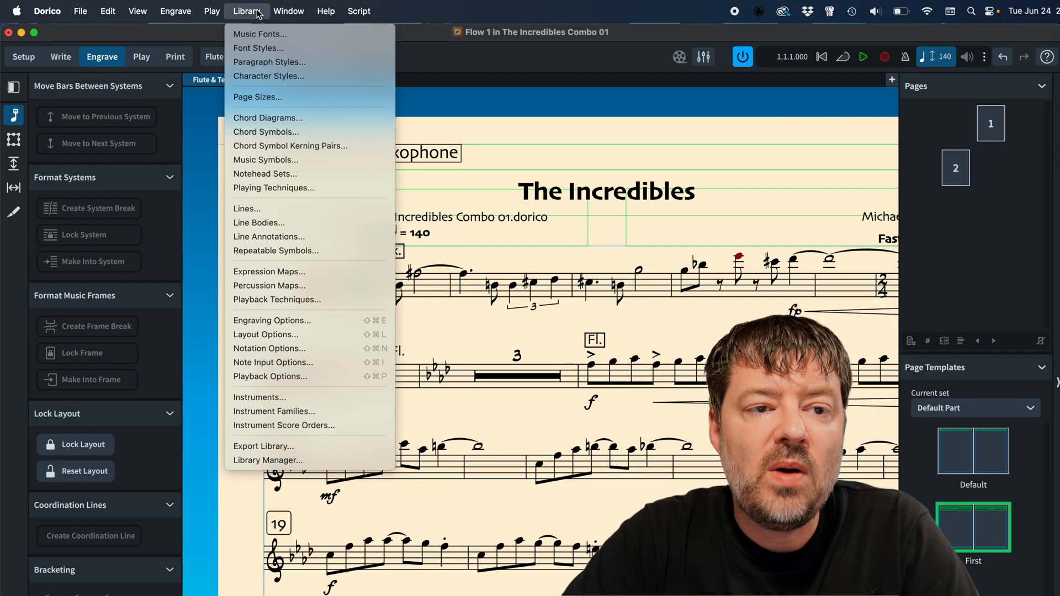
click(260, 61)
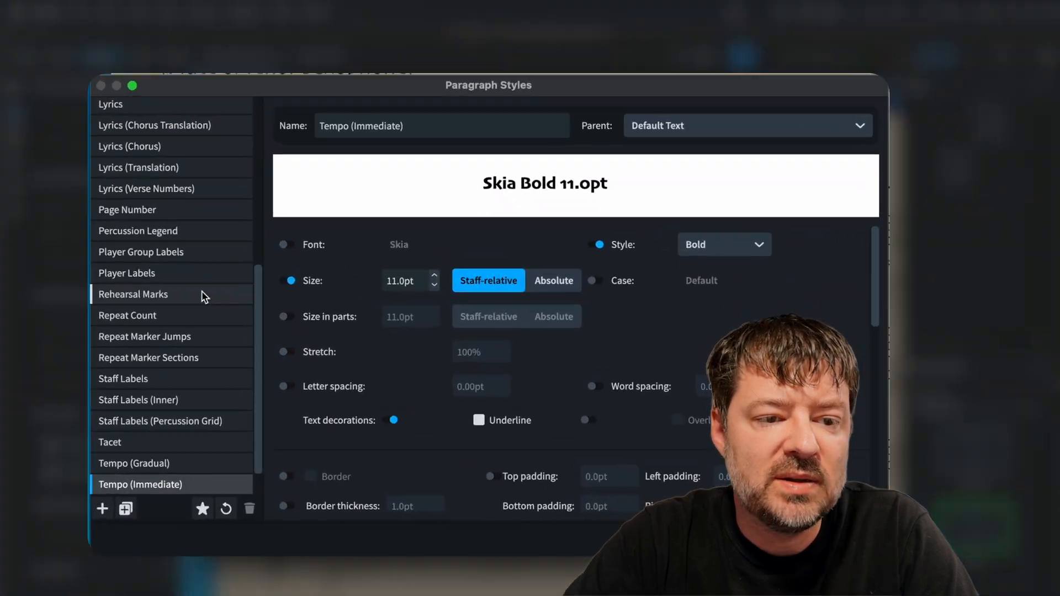
scroll(398, 347, down, 2)
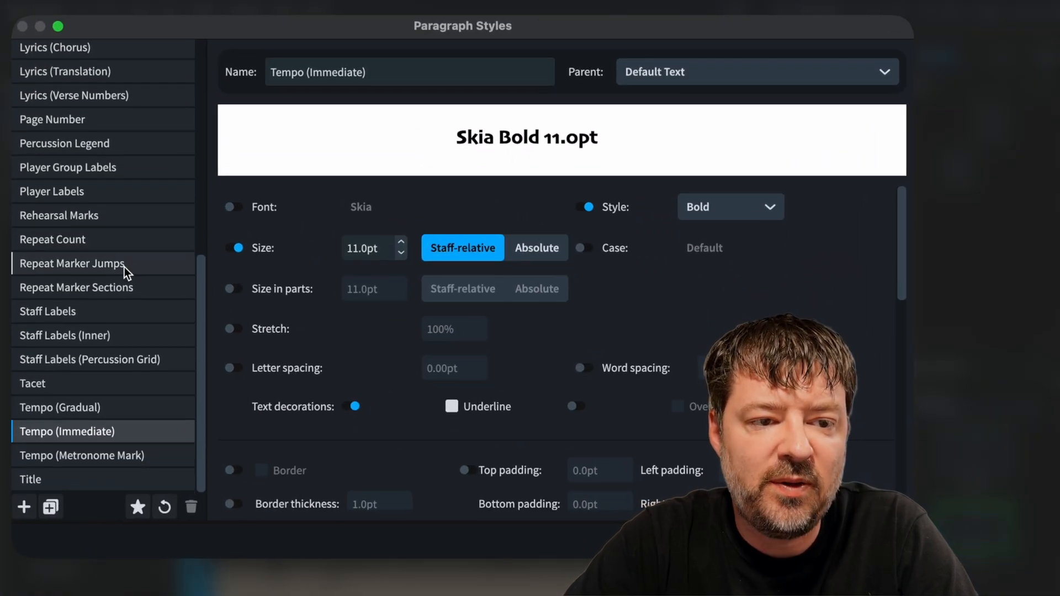
click(121, 214)
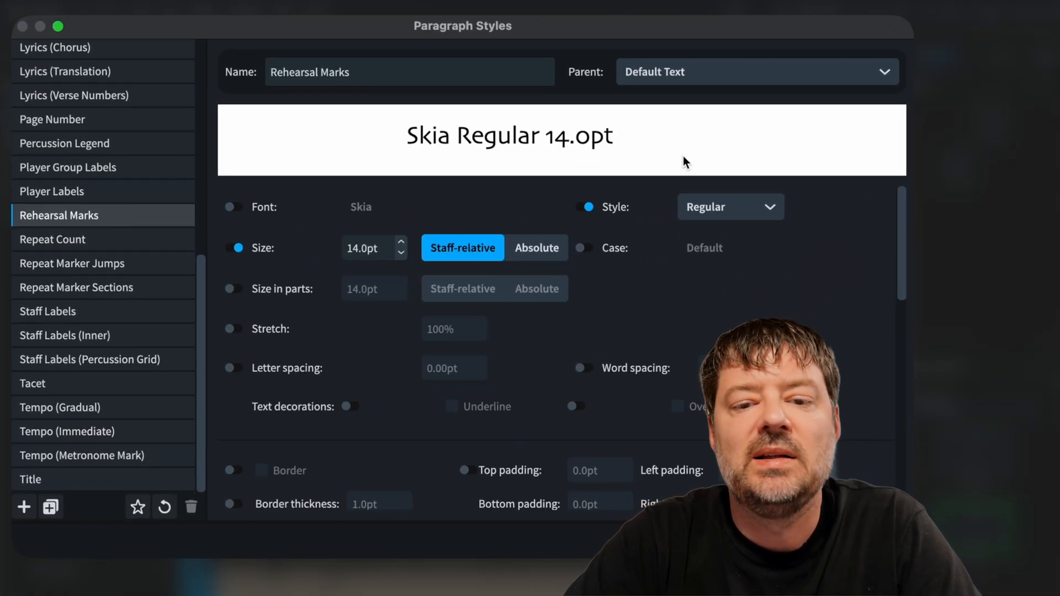
click(734, 207)
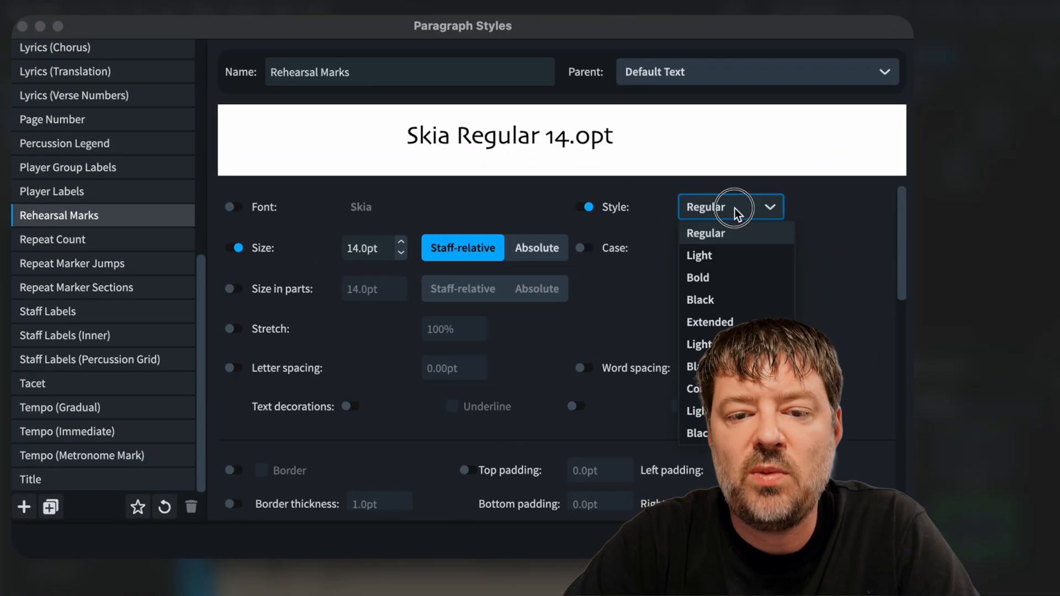
click(727, 302)
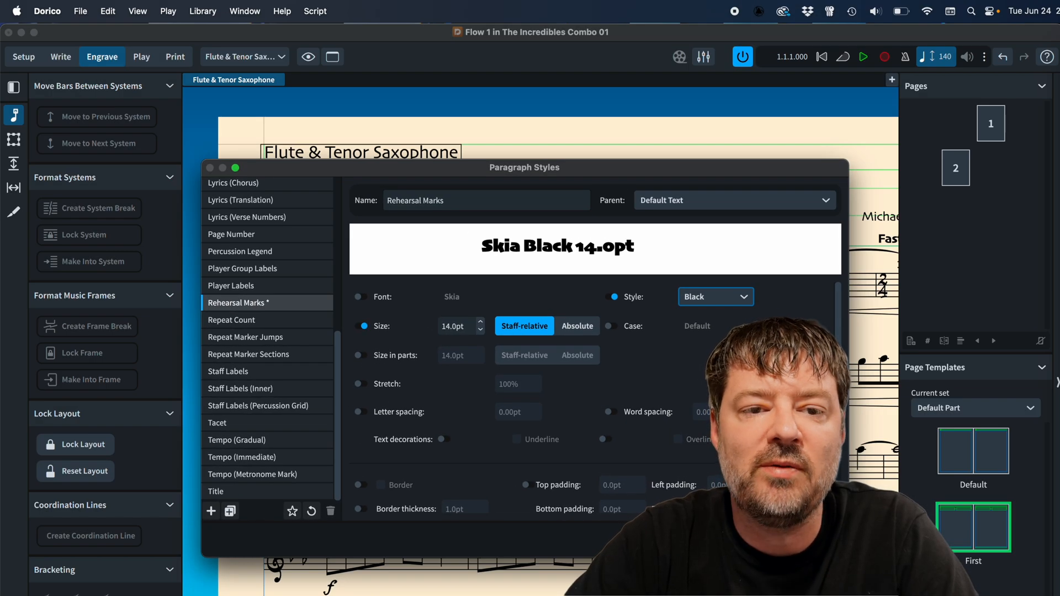
click(817, 540)
scroll(667, 419, down, 1)
scroll(666, 419, right, 5)
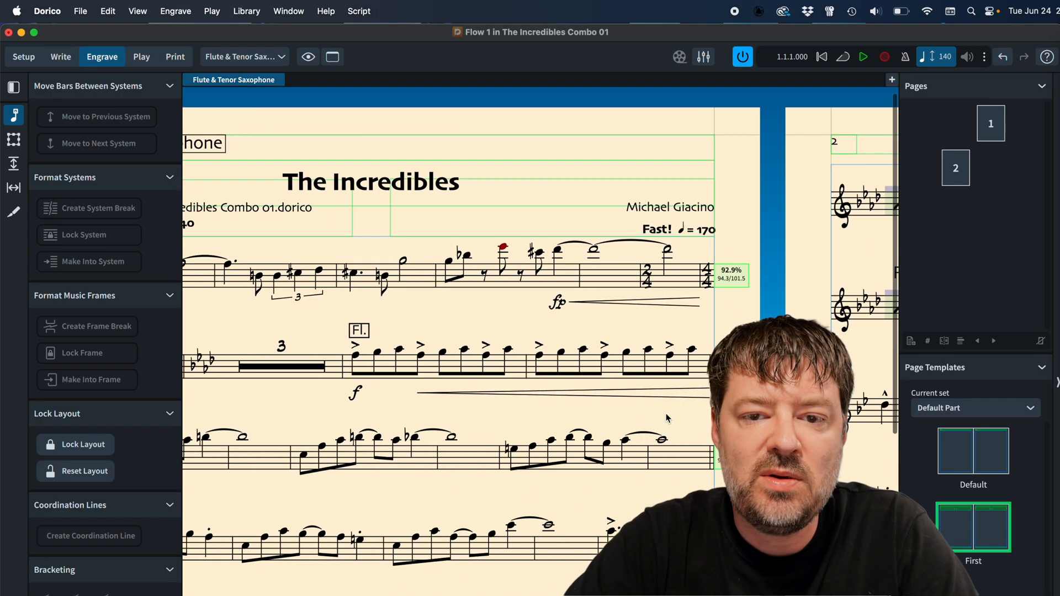
scroll(666, 419, down, 10)
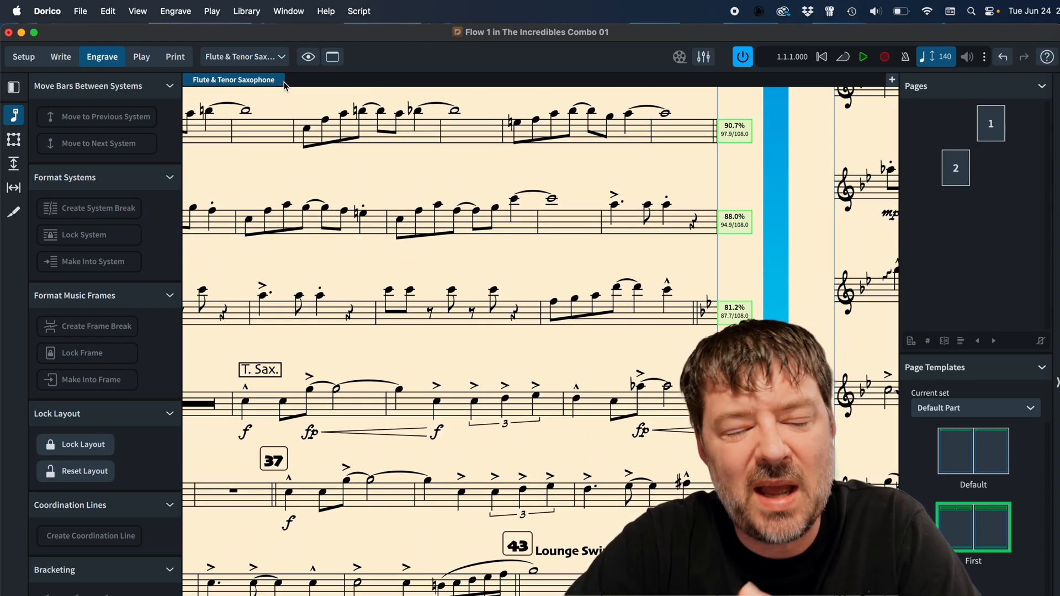
Step: Undo the last paragraph style change to the rehearsal marks
click(247, 11)
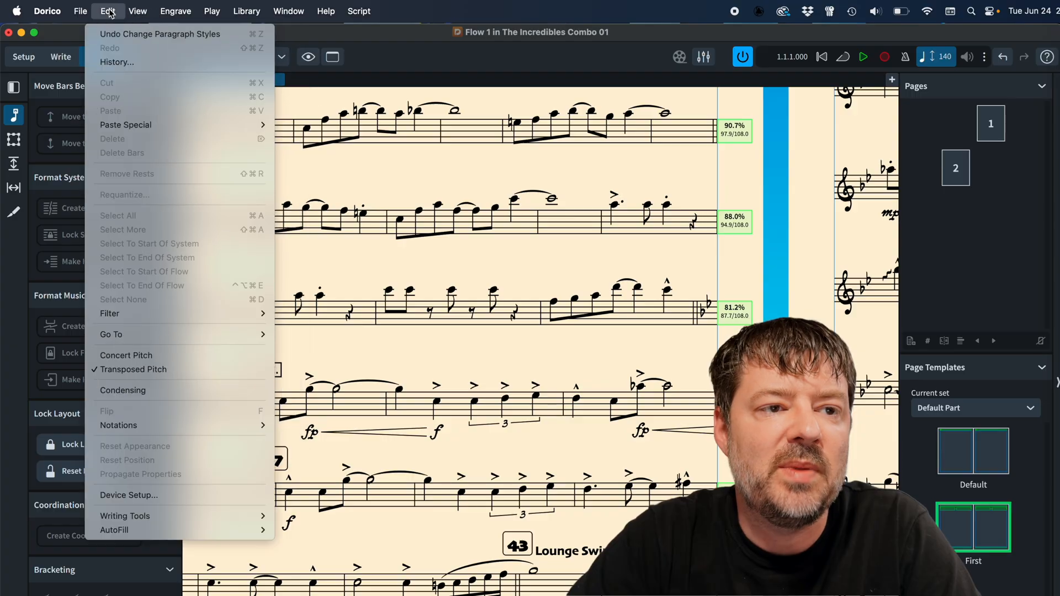
click(111, 33)
scroll(352, 259, up, 10)
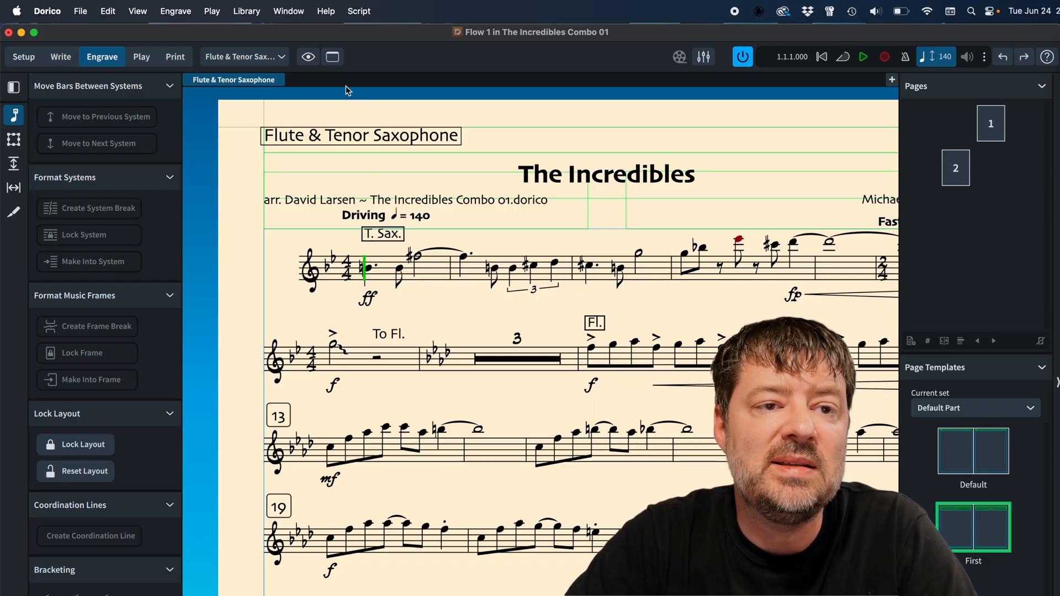
Step: Look at the Alto Saxophone & Baritone Saxophone part, then go back through the layouts to the Full score
click(246, 11)
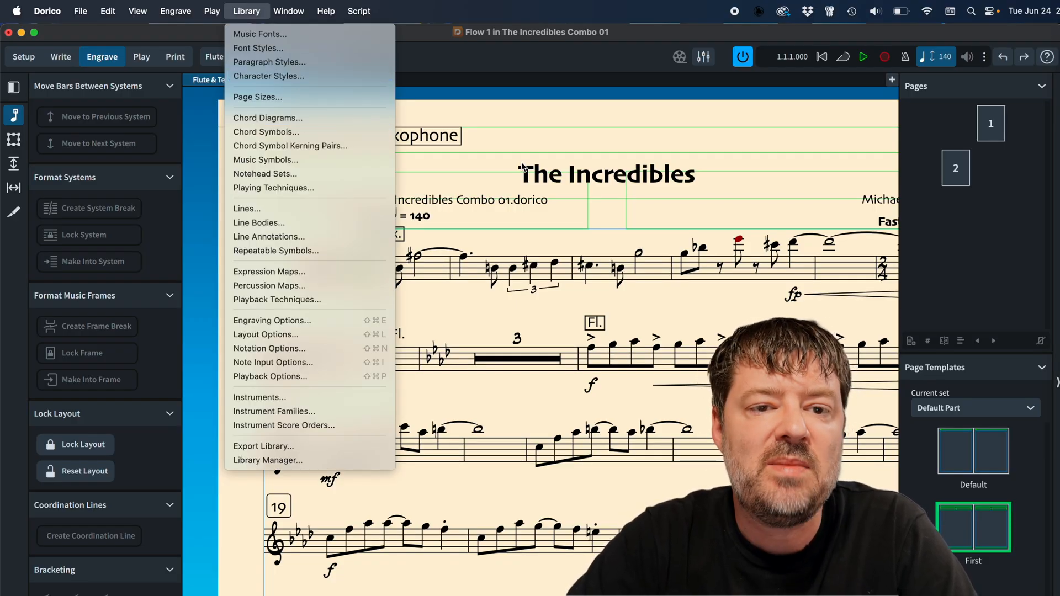
click(503, 156)
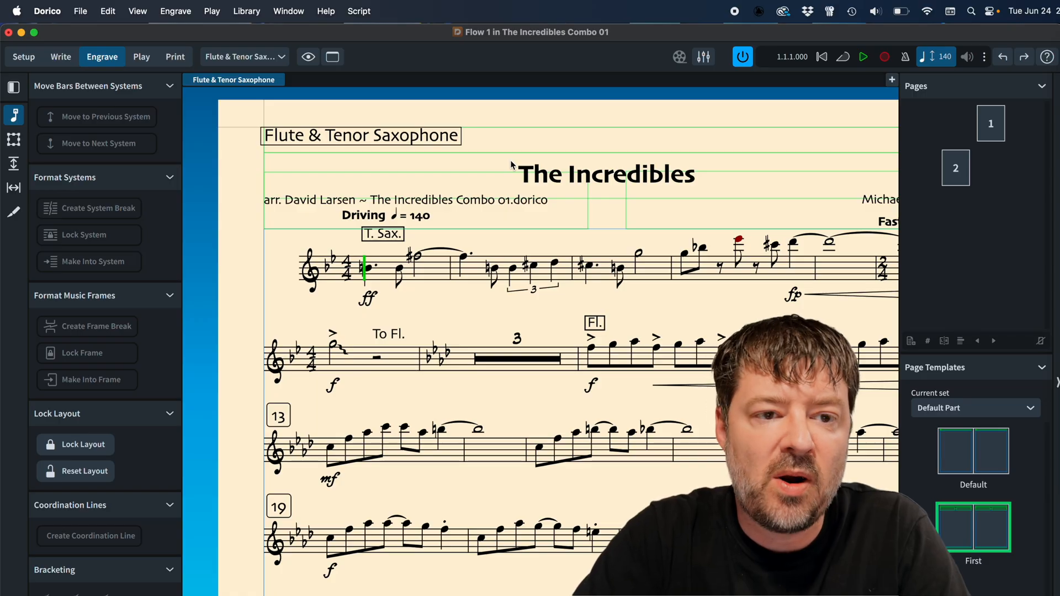
key(super+alt+bracketright)
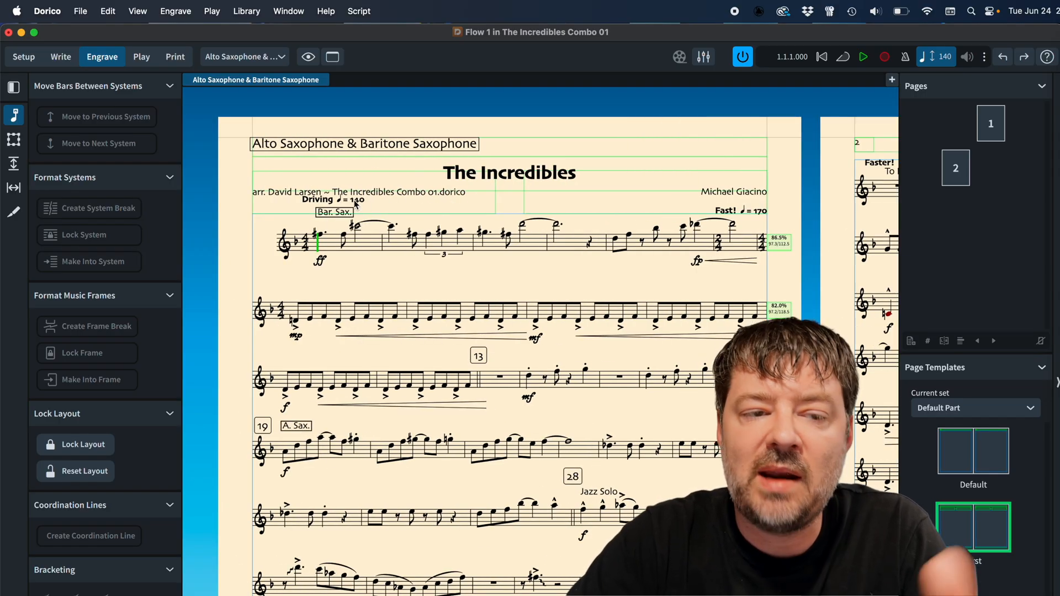
key(super+alt+bracketleft)
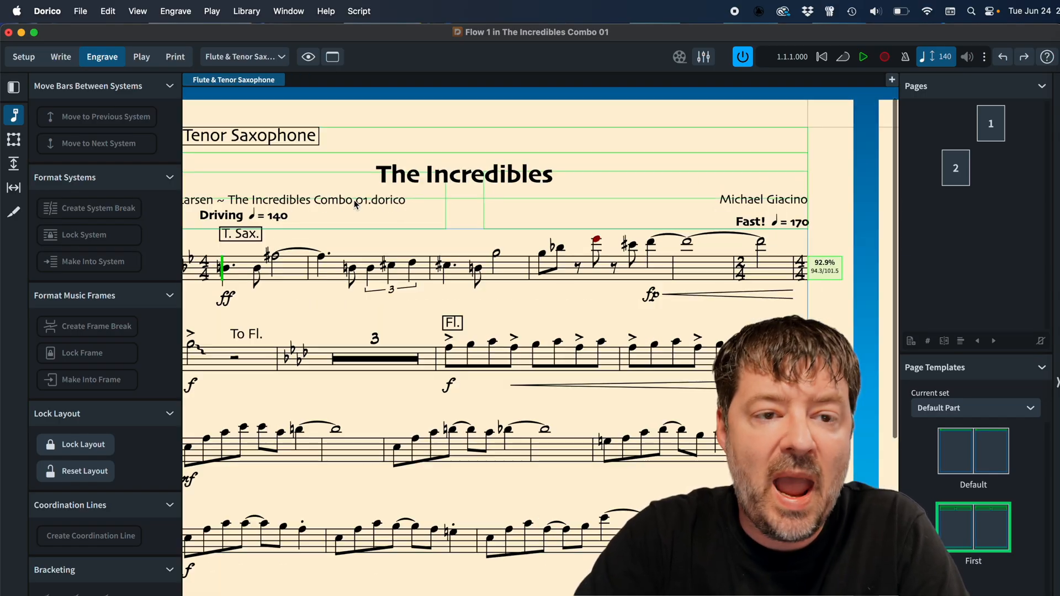
key(super+alt+bracketleft)
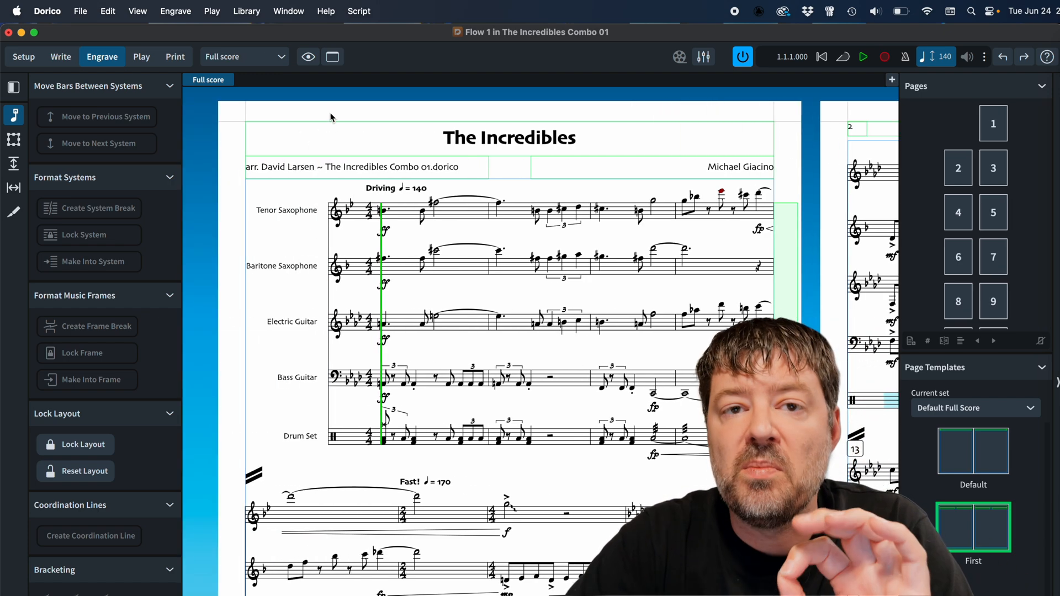
Step: In the font styles, change the Default Music Font to Golden Age and apply the change
click(256, 7)
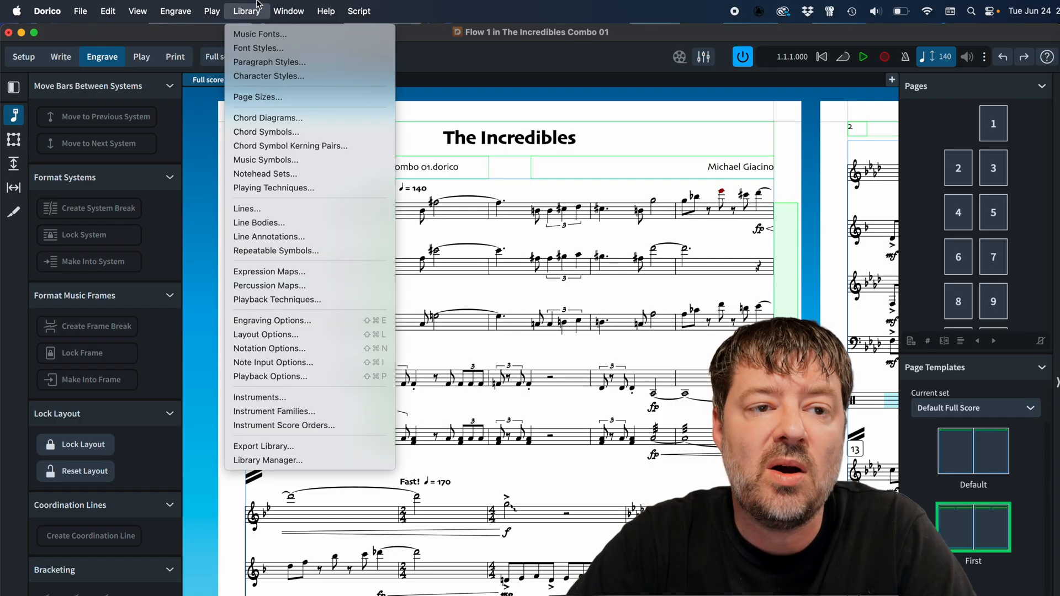
click(264, 47)
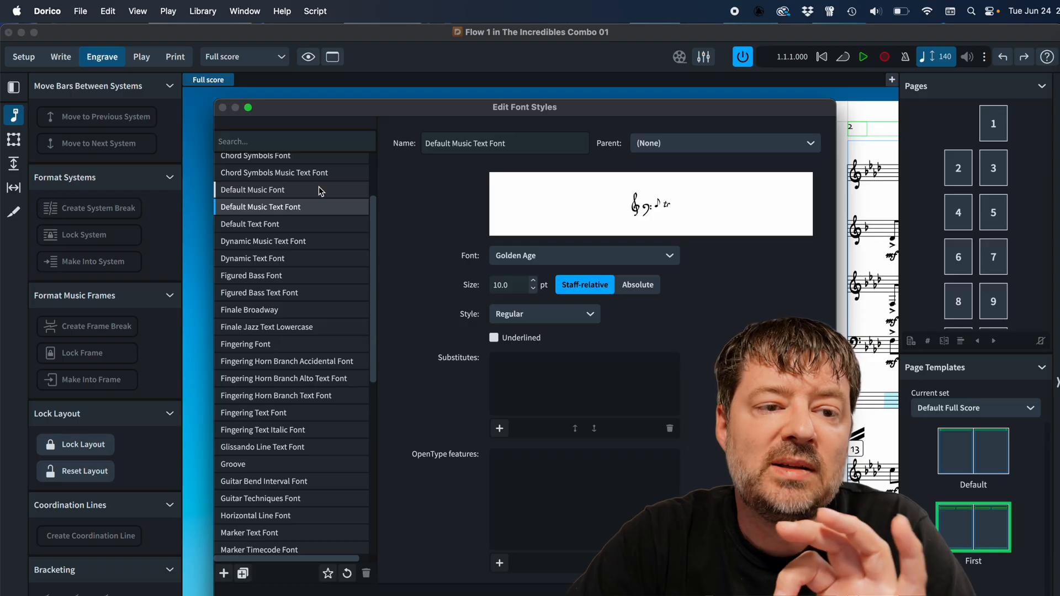
click(303, 225)
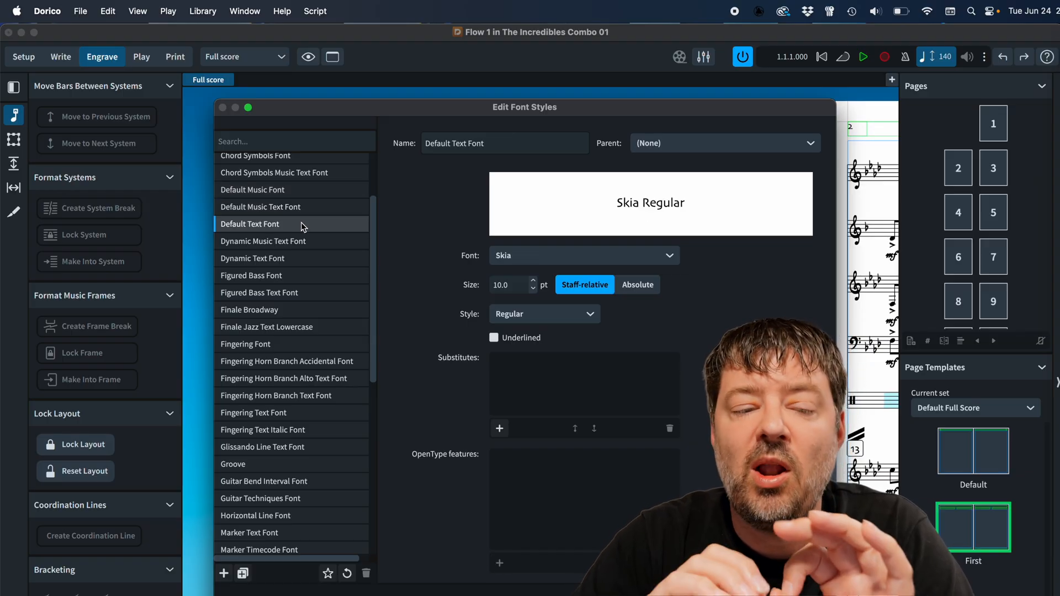
click(297, 193)
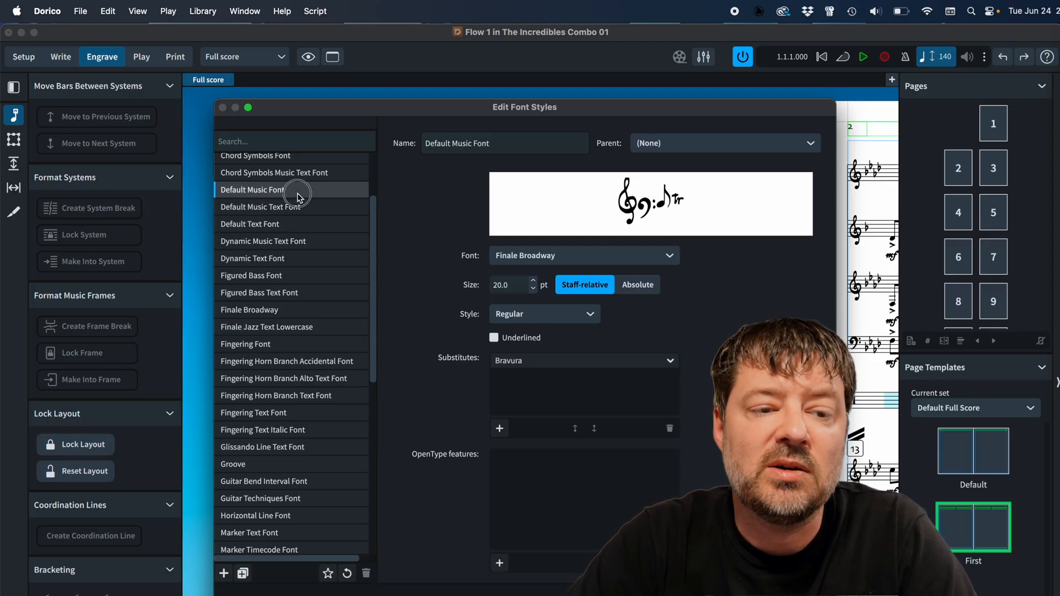
click(550, 262)
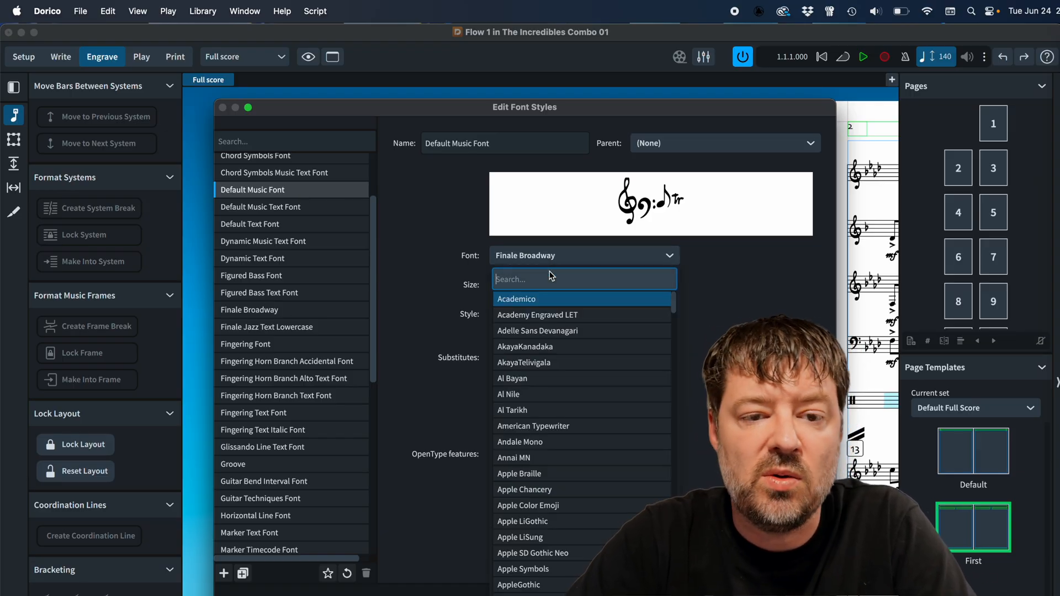
text(g)
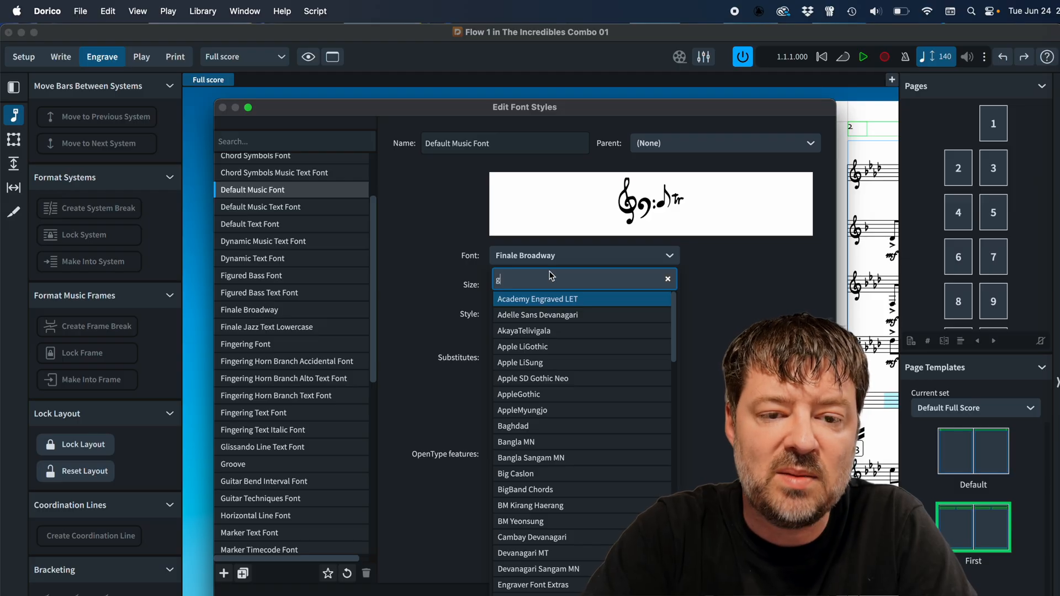
text(ol)
click(538, 298)
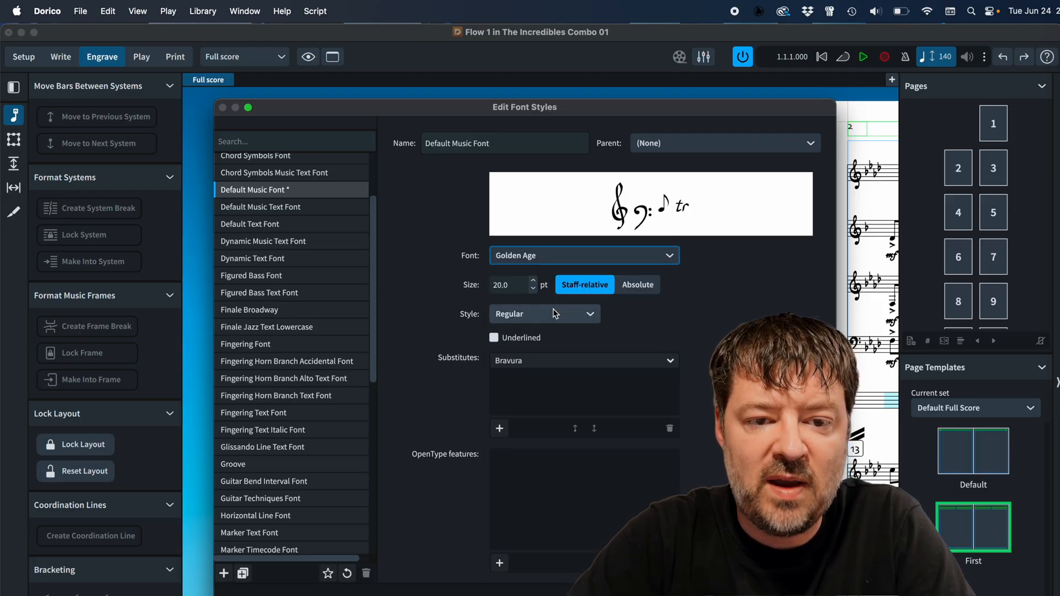
click(807, 595)
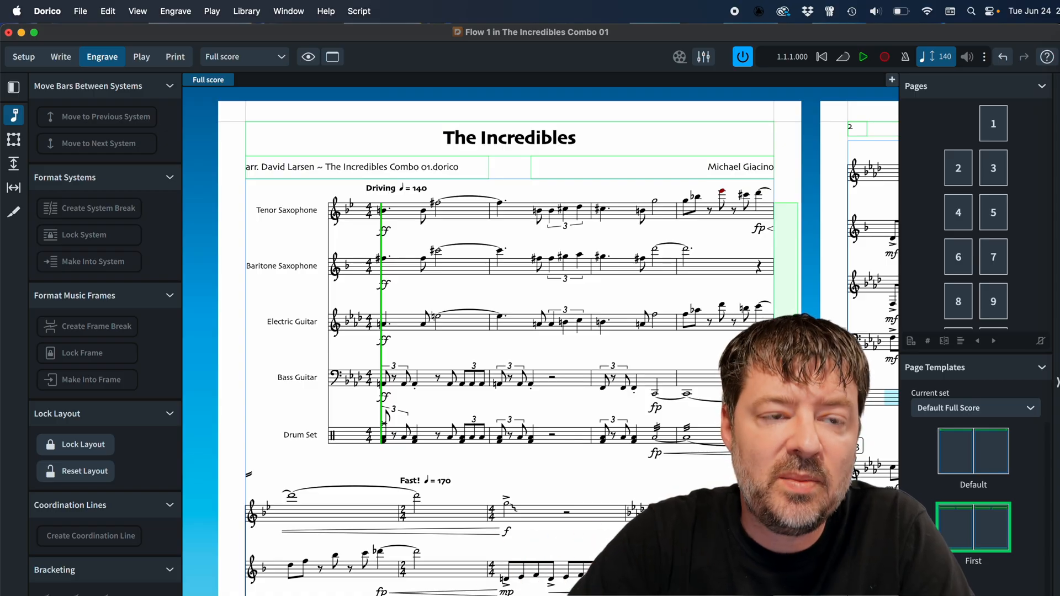
Step: Check the font assigned to the Default Music Text Font style in the font styles and close the editor
click(246, 11)
click(282, 52)
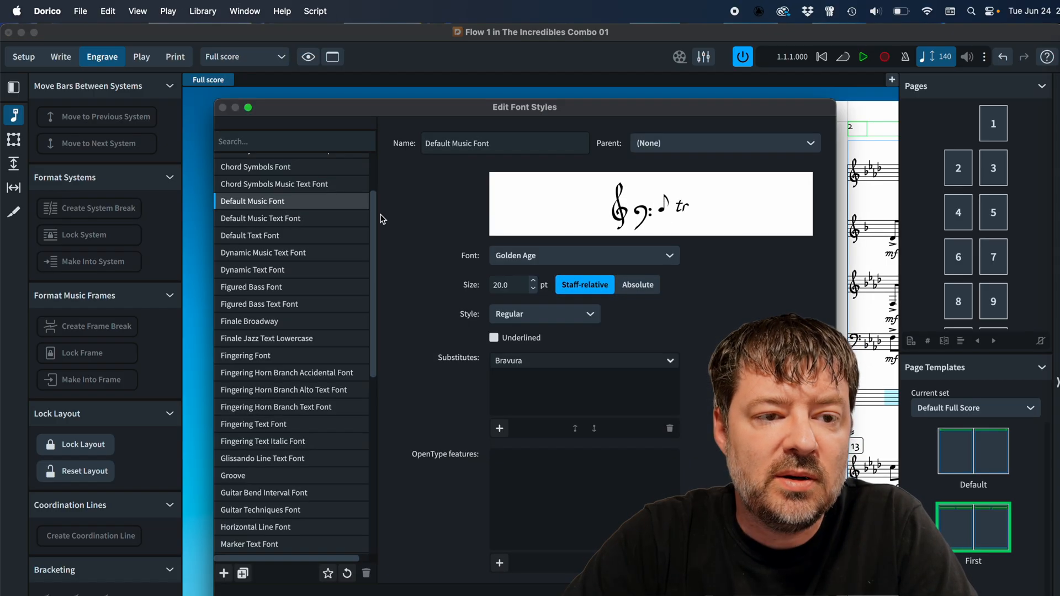
click(338, 220)
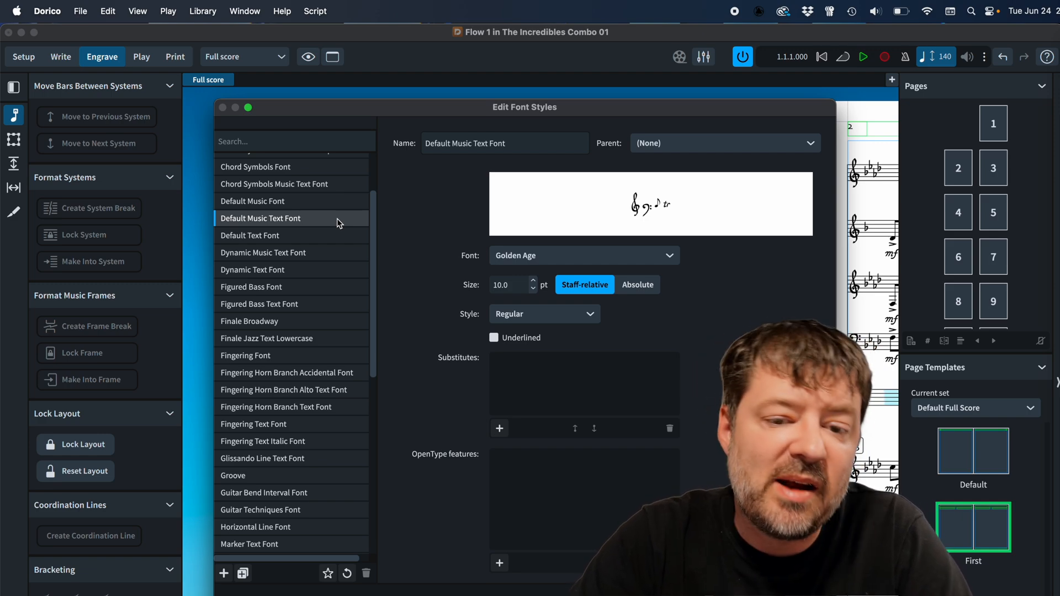
click(753, 594)
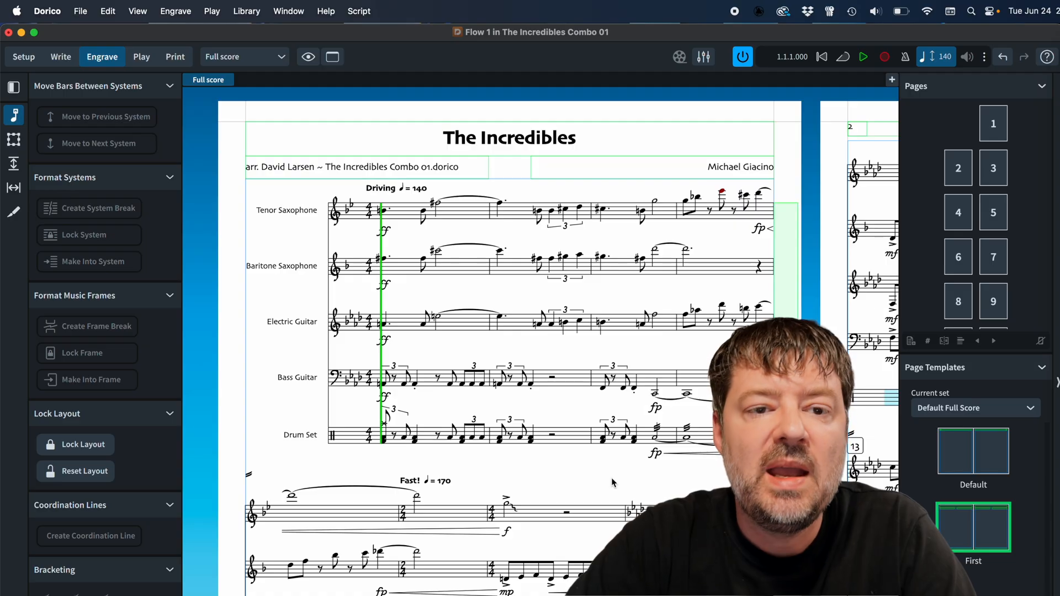
Step: Compare the Default Text and Cue Labels paragraph styles, close the editor and look over the full score
click(251, 8)
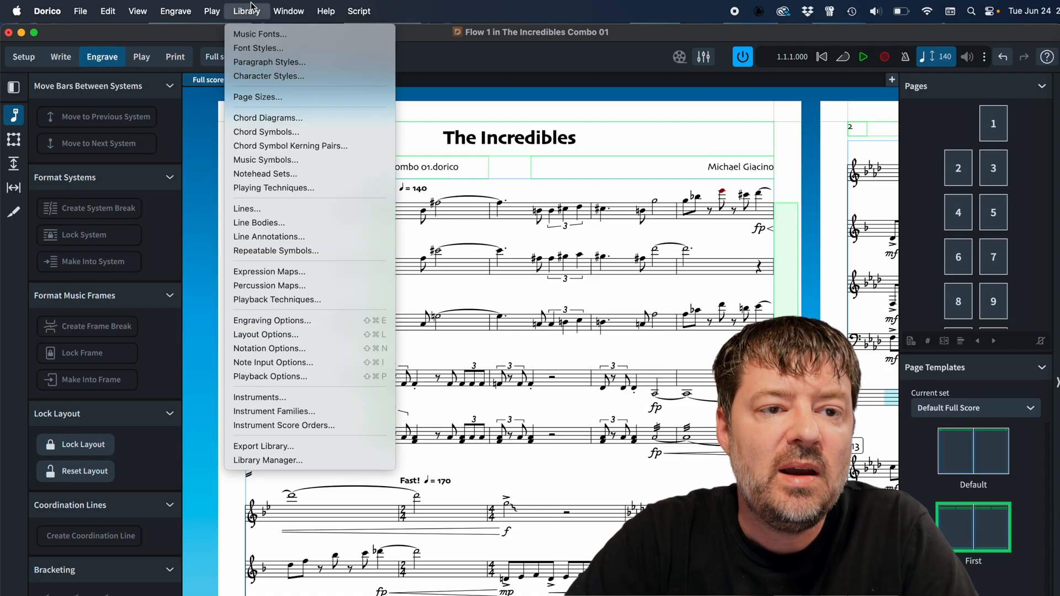
click(264, 61)
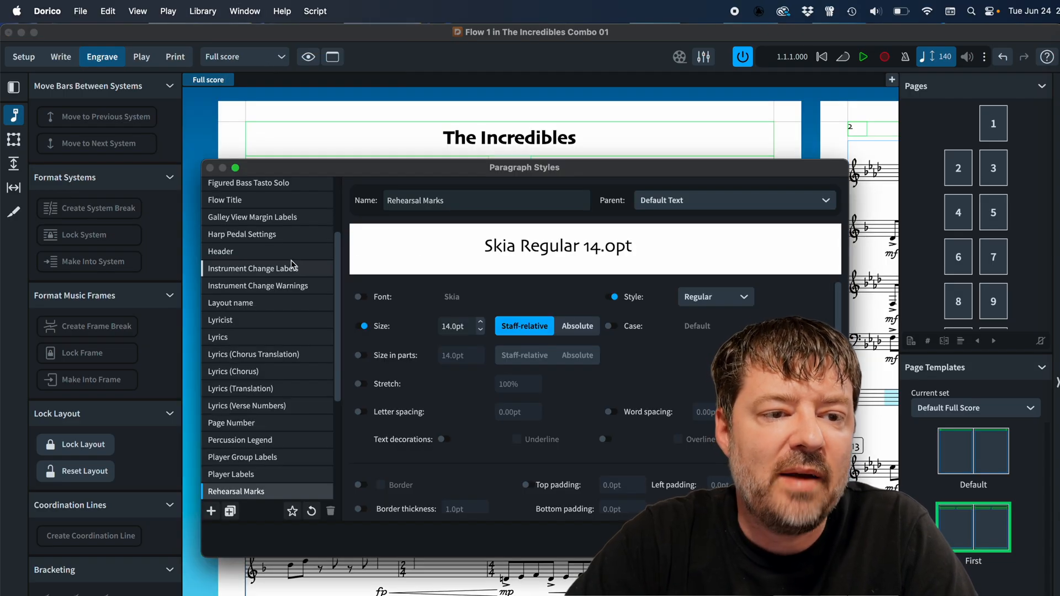
scroll(291, 260, up, 3)
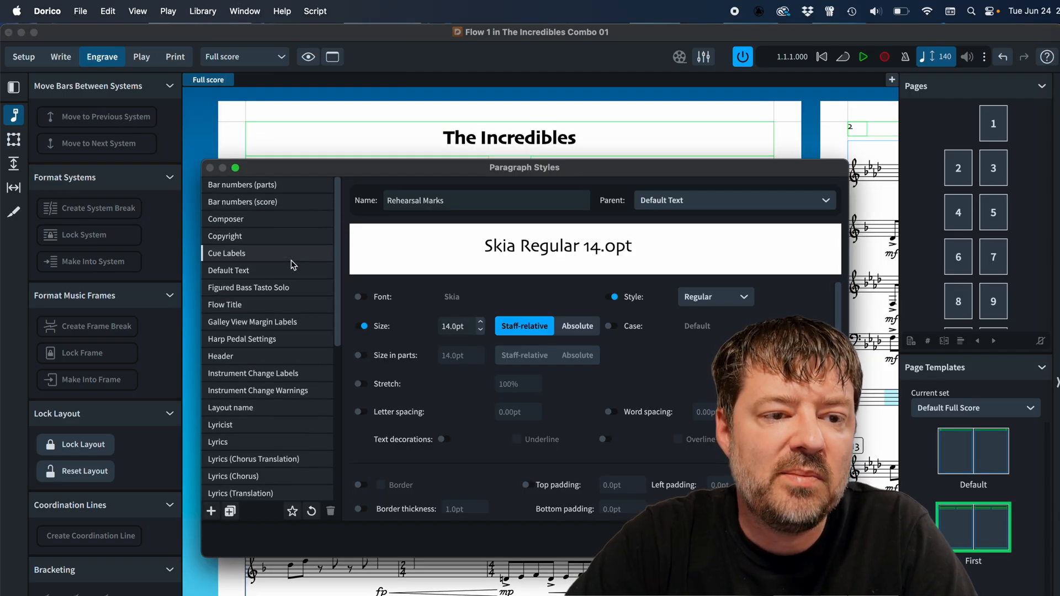
click(257, 271)
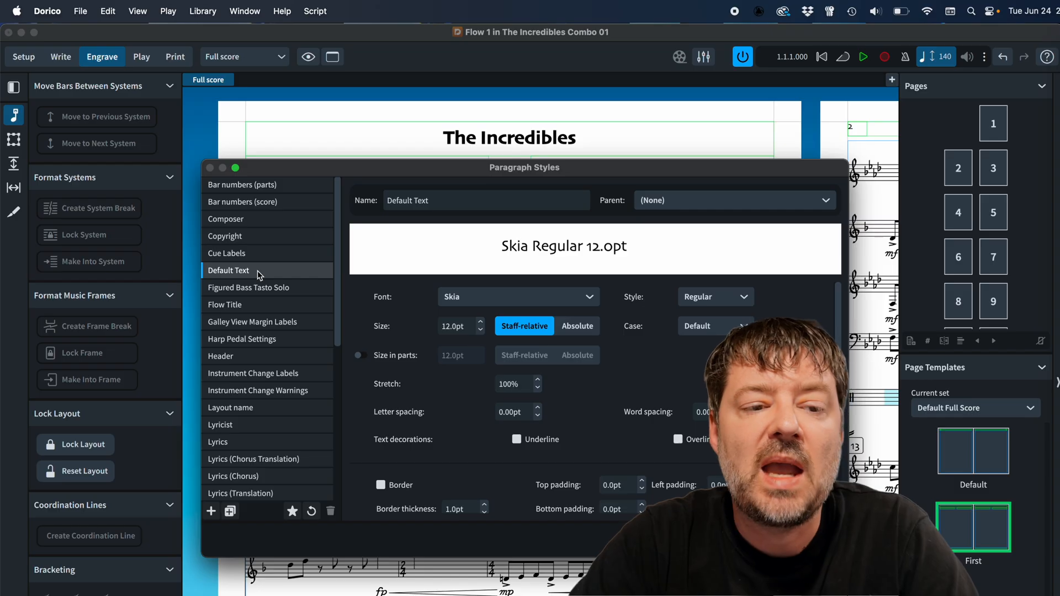
click(254, 255)
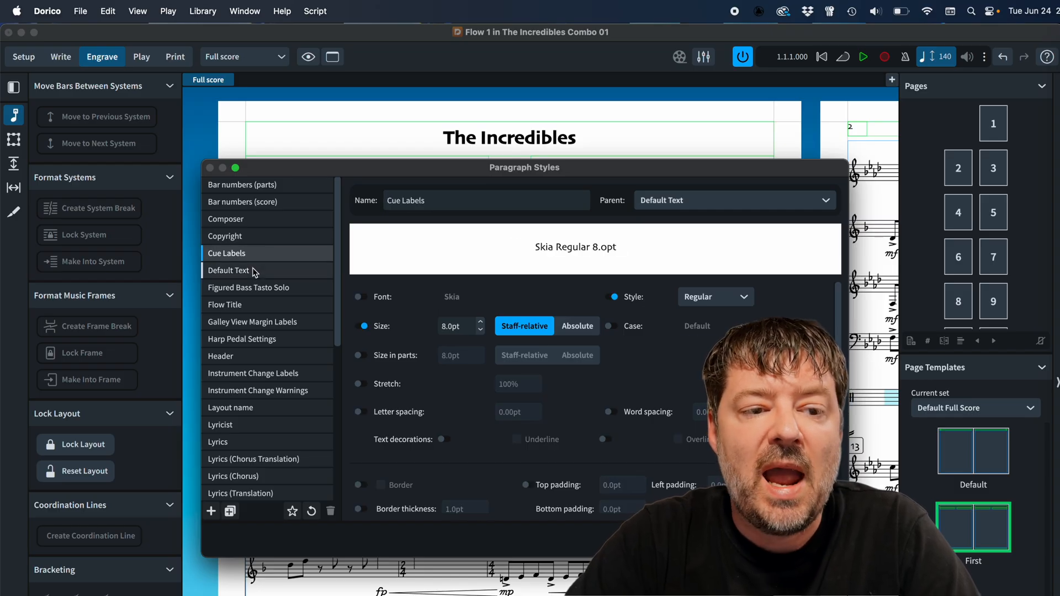
click(254, 271)
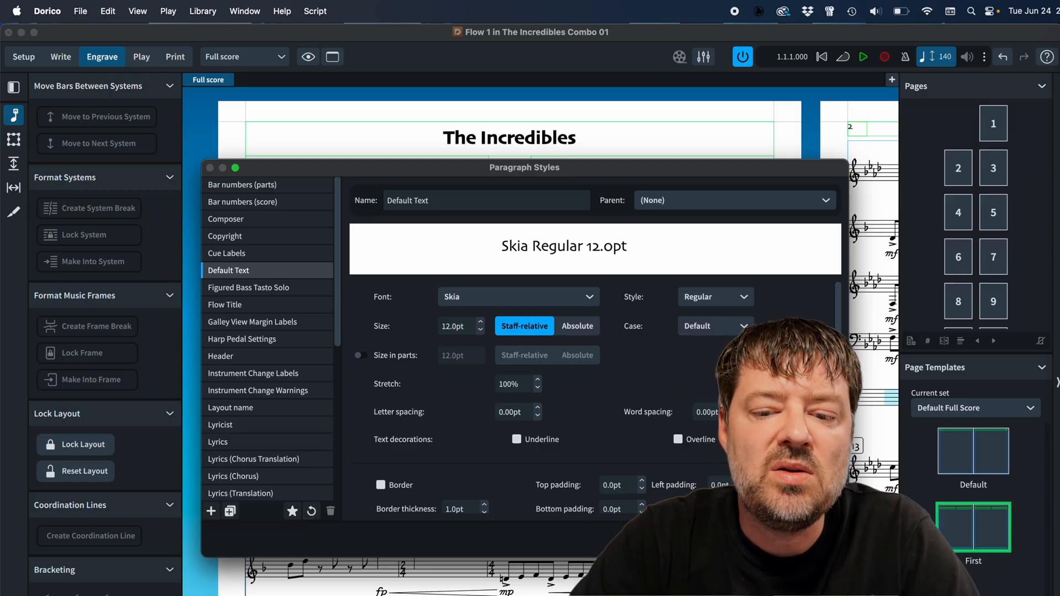
key(Escape)
scroll(566, 439, down, 5)
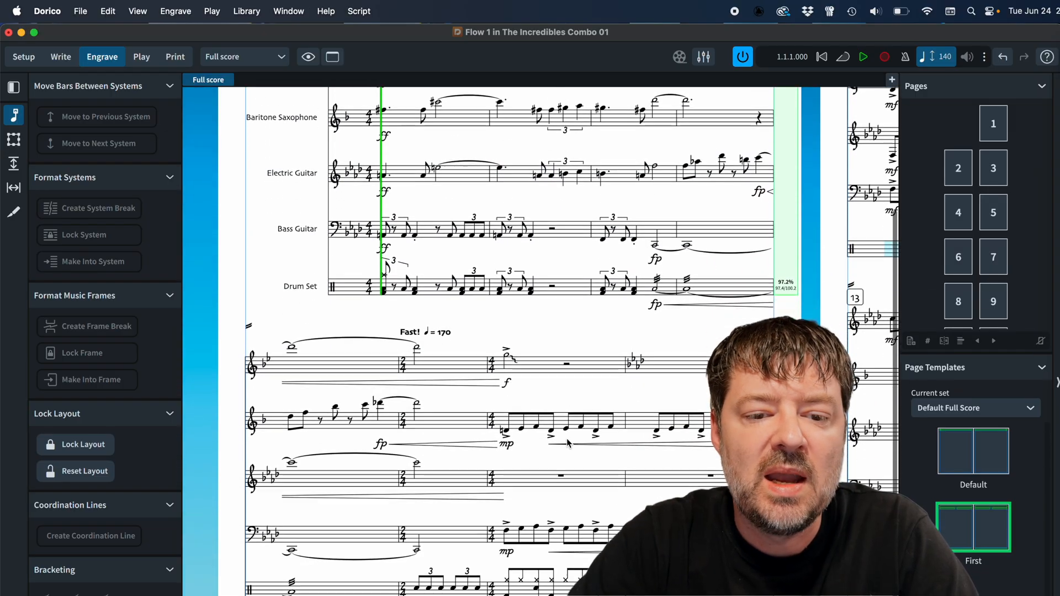
scroll(567, 438, up, 5)
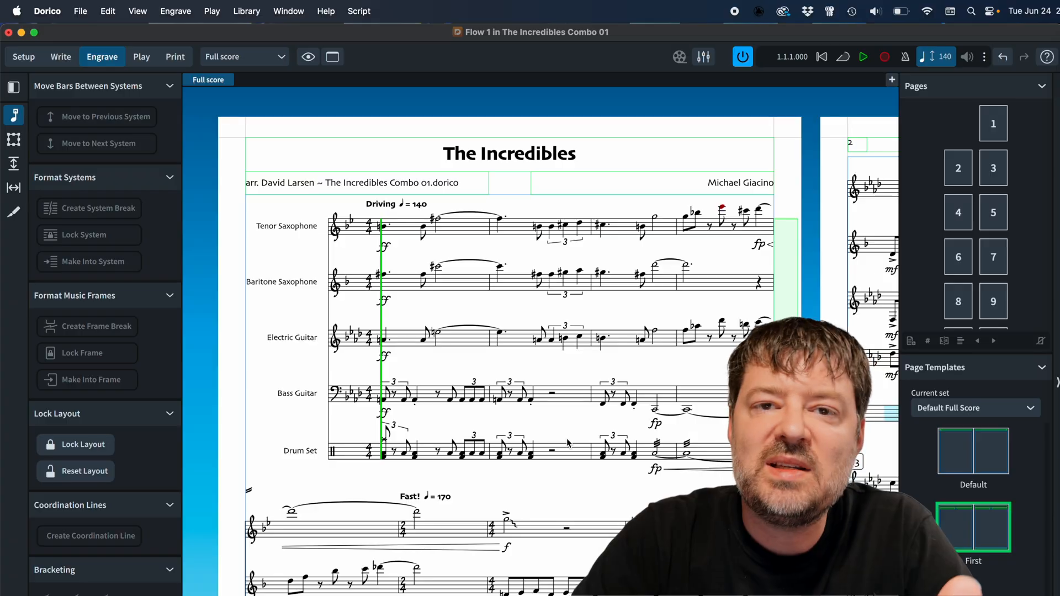